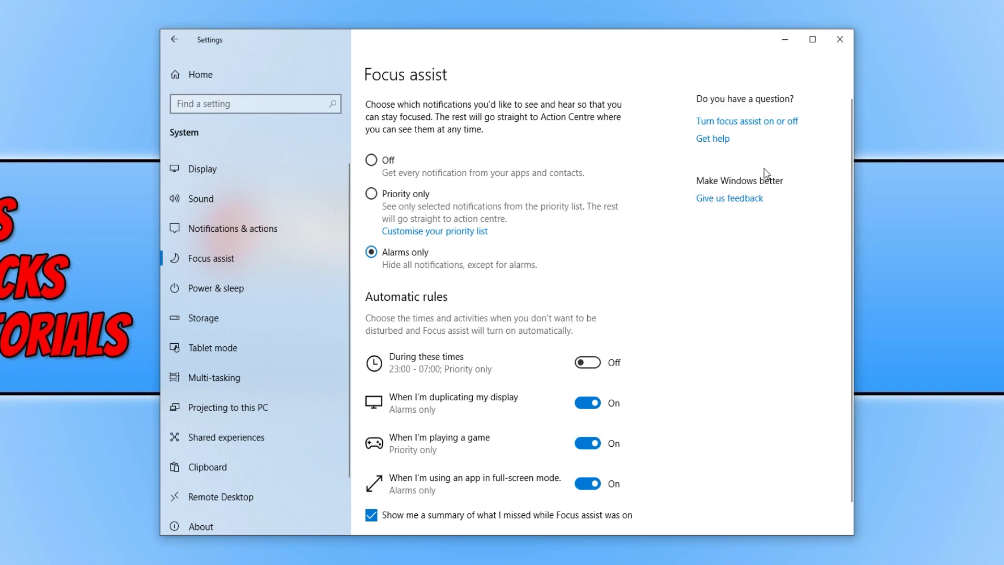
Step: Close Settings, open Defragment and Optimise Drives to review the optimisation status of the drives, and close the tool
{"action": "left_click", "coordinate": [835, 44]}
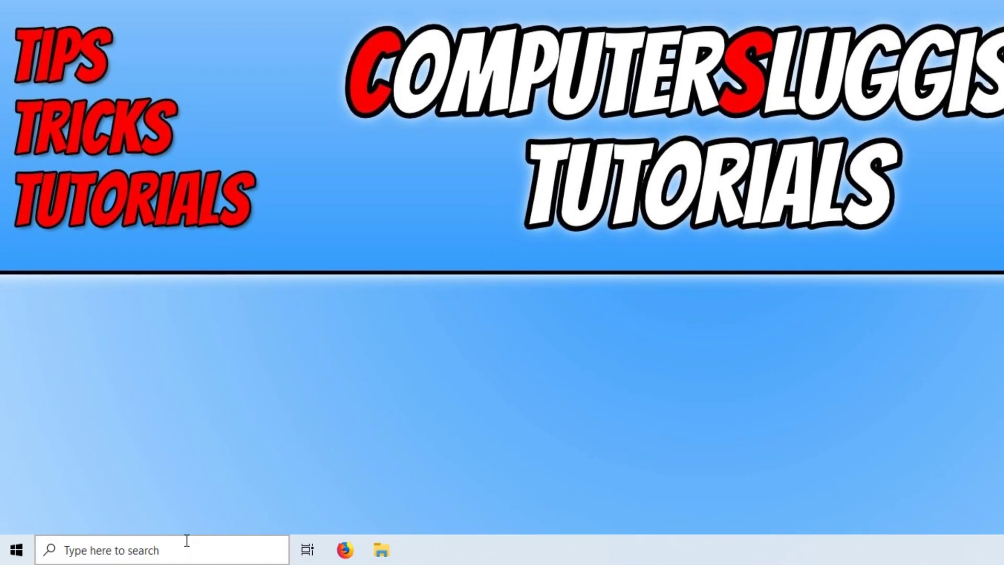
{"action": "left_click", "coordinate": [186, 541]}
{"action": "type", "text": "defra"}
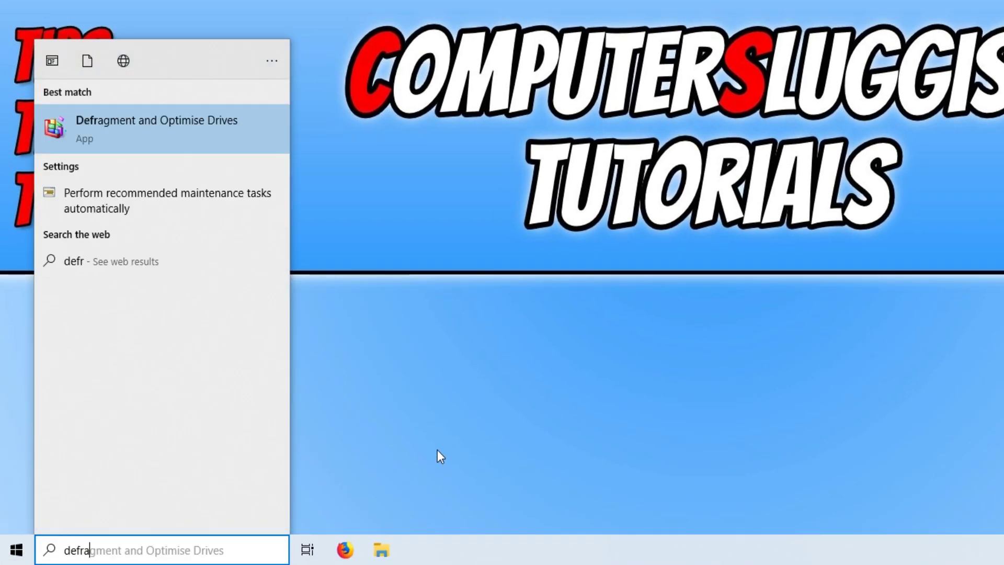
{"action": "left_click", "coordinate": [215, 132]}
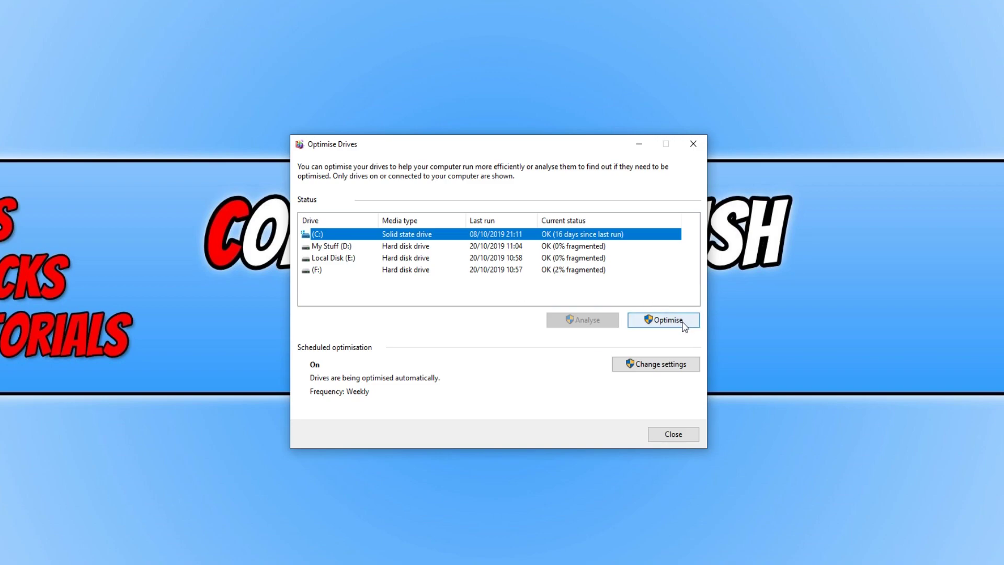
{"action": "left_click", "coordinate": [693, 143]}
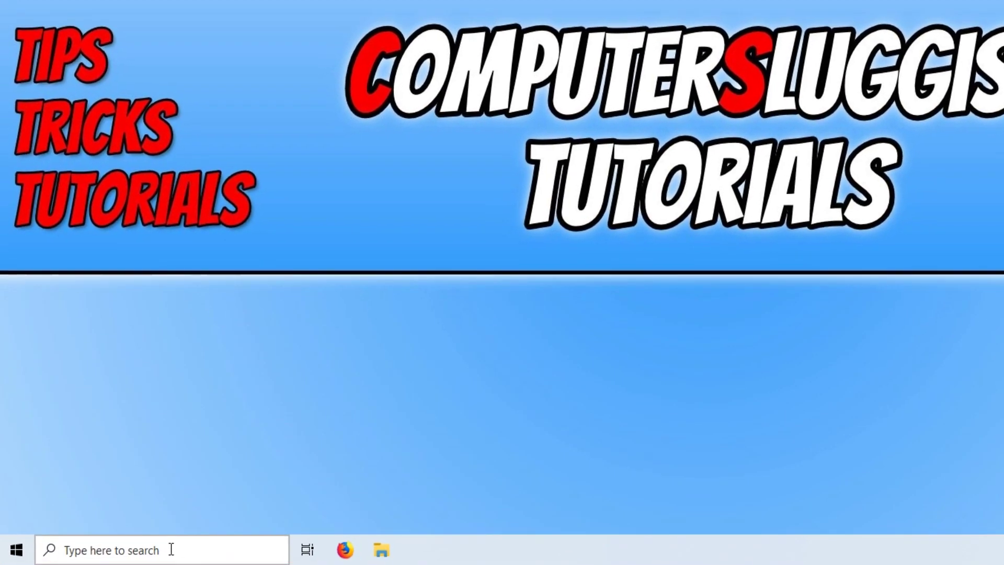
Step: Open the Mouse properties from Control Panel
{"action": "left_click", "coordinate": [171, 549]}
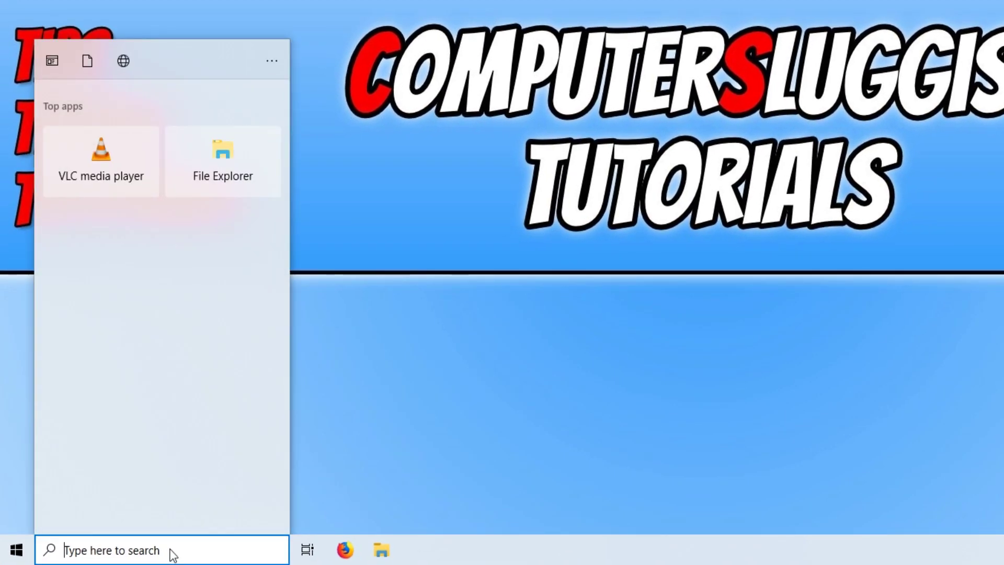
{"action": "type", "text": "control"}
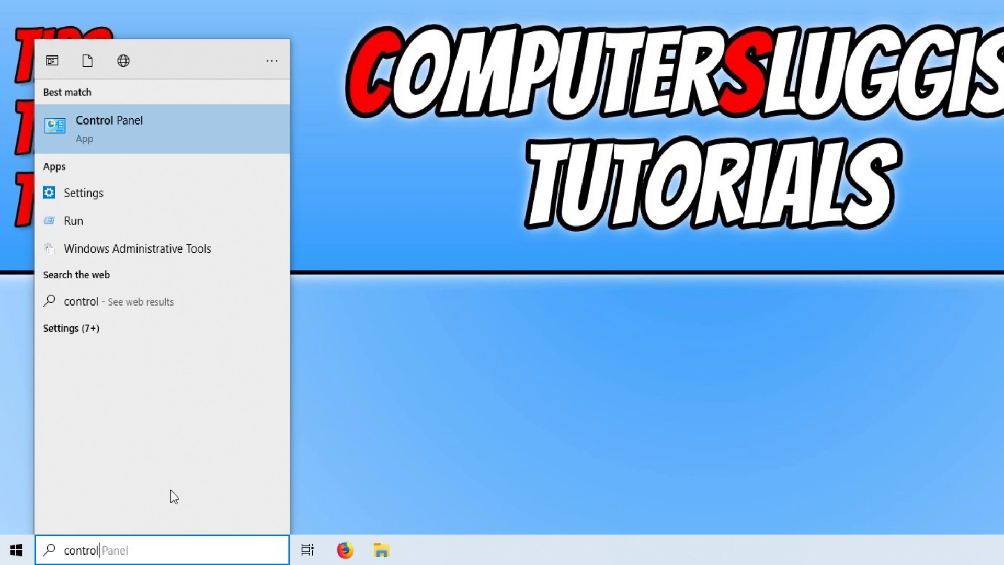
{"action": "left_click", "coordinate": [173, 128]}
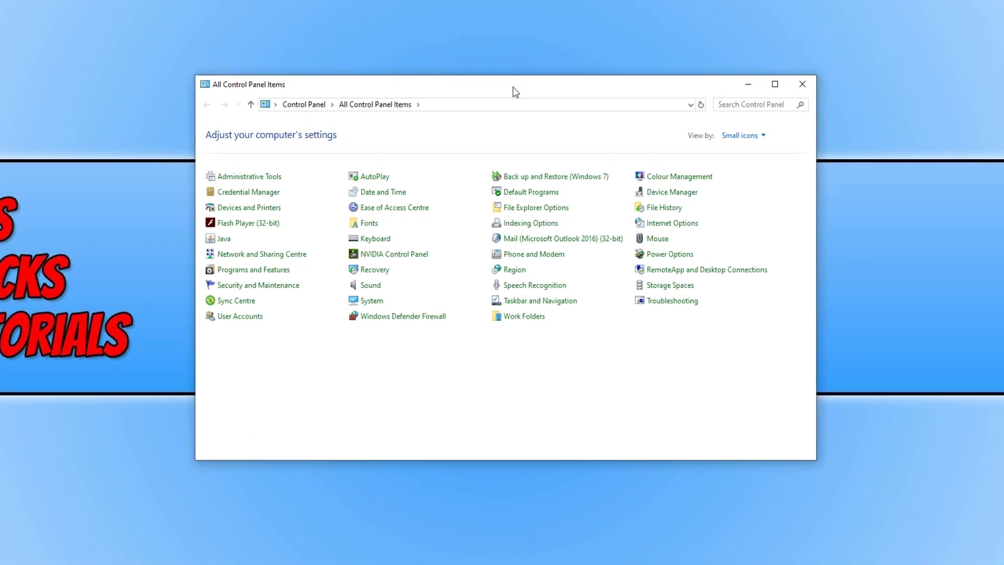
{"action": "left_click", "coordinate": [657, 238]}
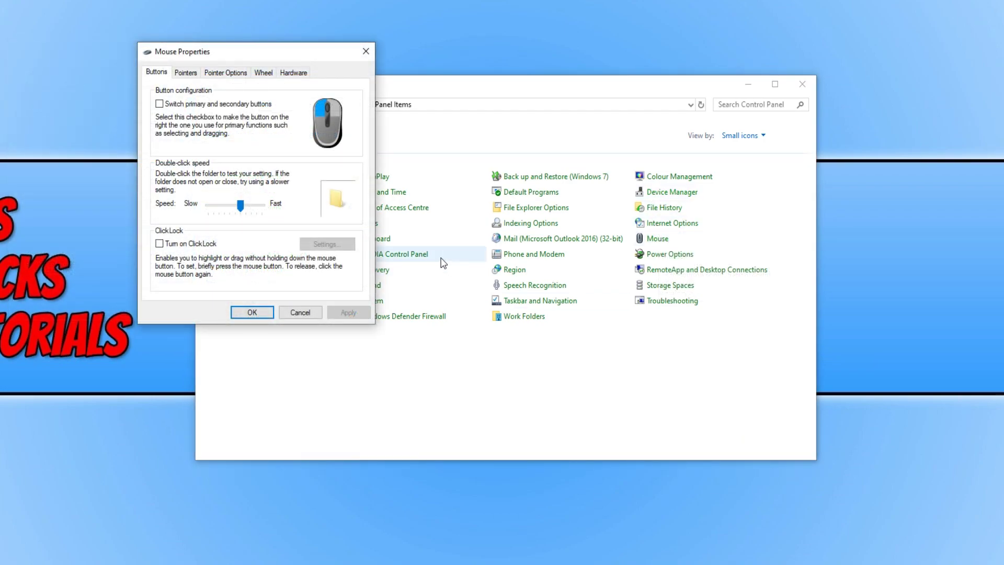
Step: Apply the mouse pointer options with Enhance pointer precision turned off, and close the Mouse properties and Control Panel
{"action": "left_click", "coordinate": [243, 74]}
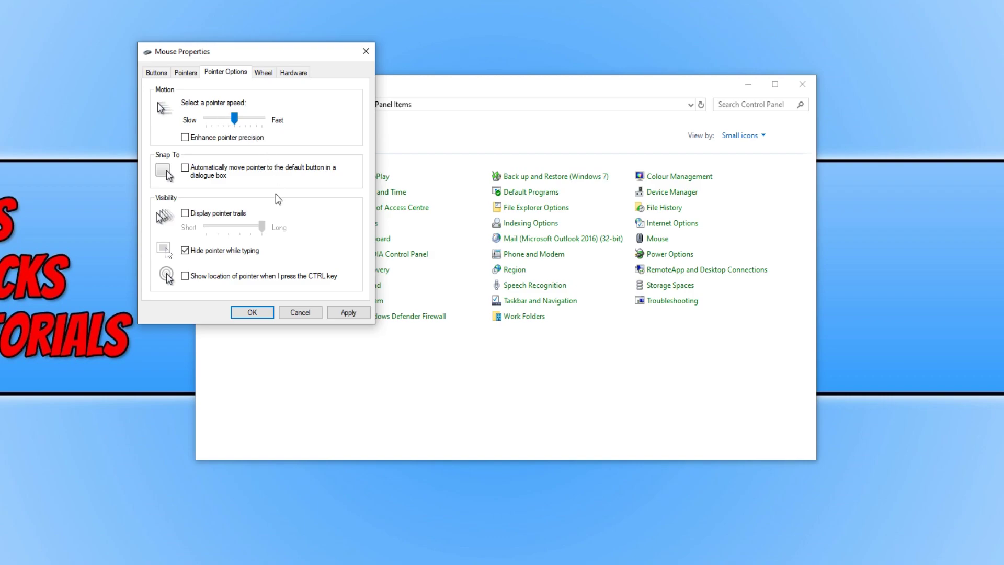
{"action": "left_click", "coordinate": [347, 312]}
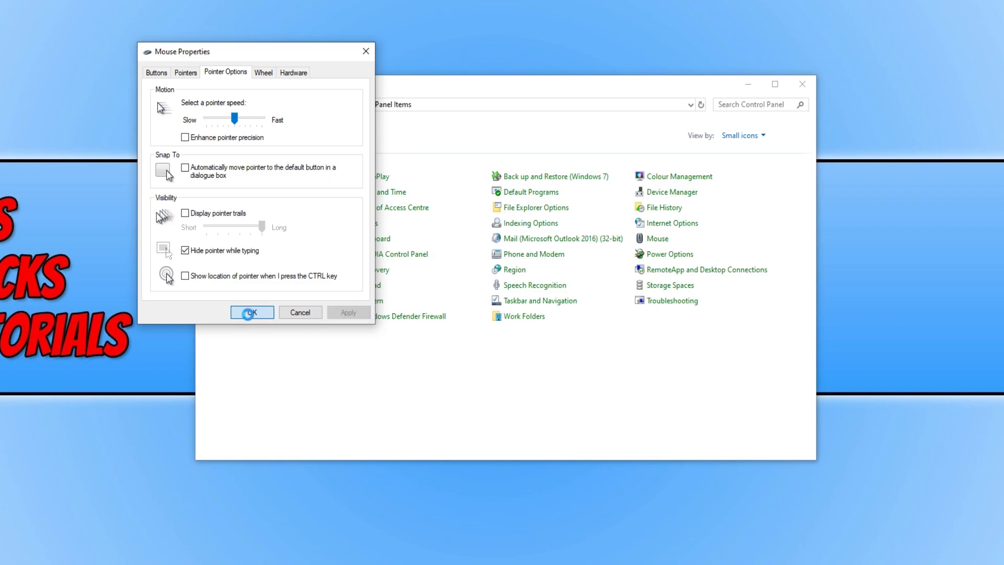
{"action": "left_click", "coordinate": [249, 312]}
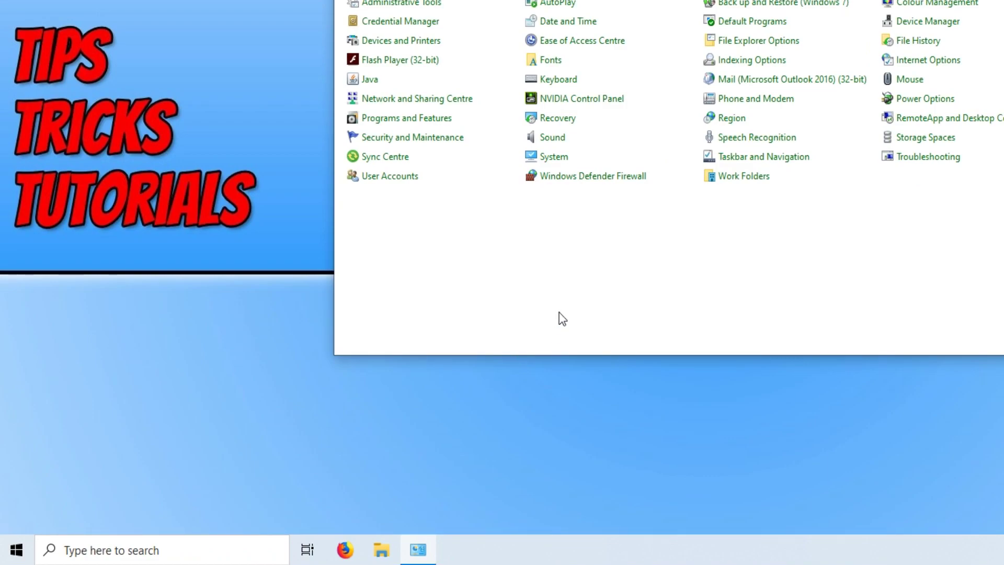
{"action": "key", "text": "alt+F4"}
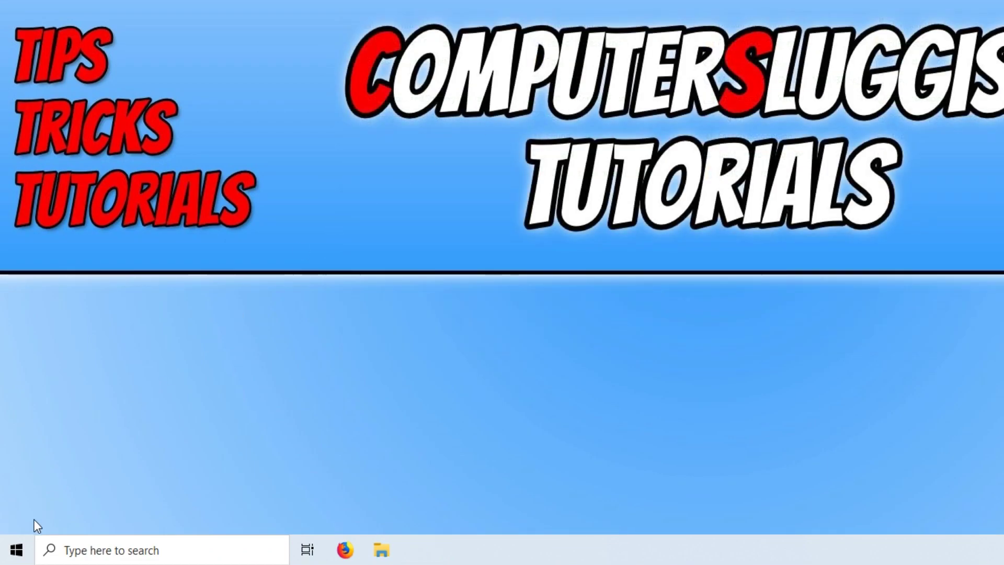
Step: Disable EpicGamesLauncher from running at start-up in Task Manager
{"action": "right_click", "coordinate": [16, 549]}
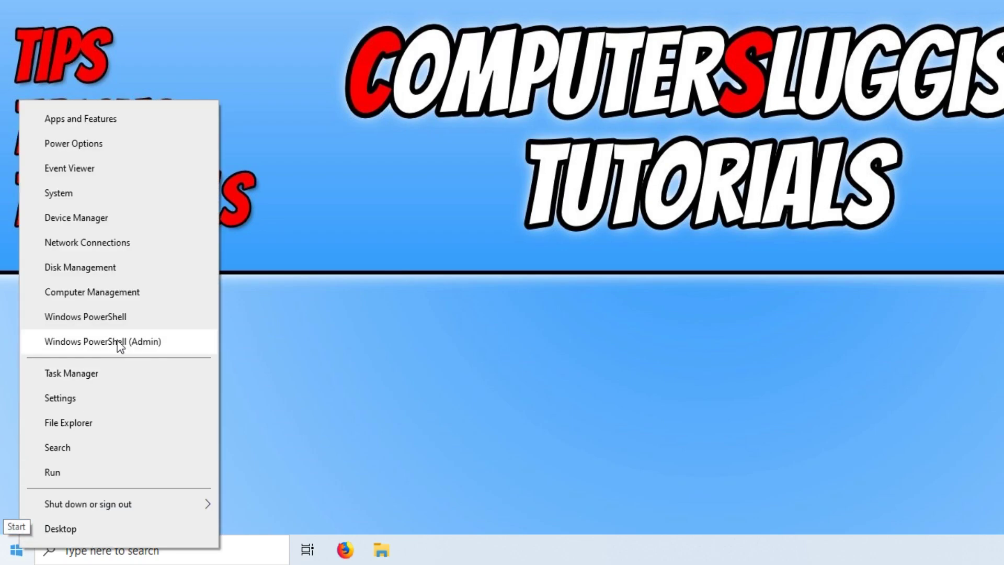
{"action": "left_click", "coordinate": [116, 372]}
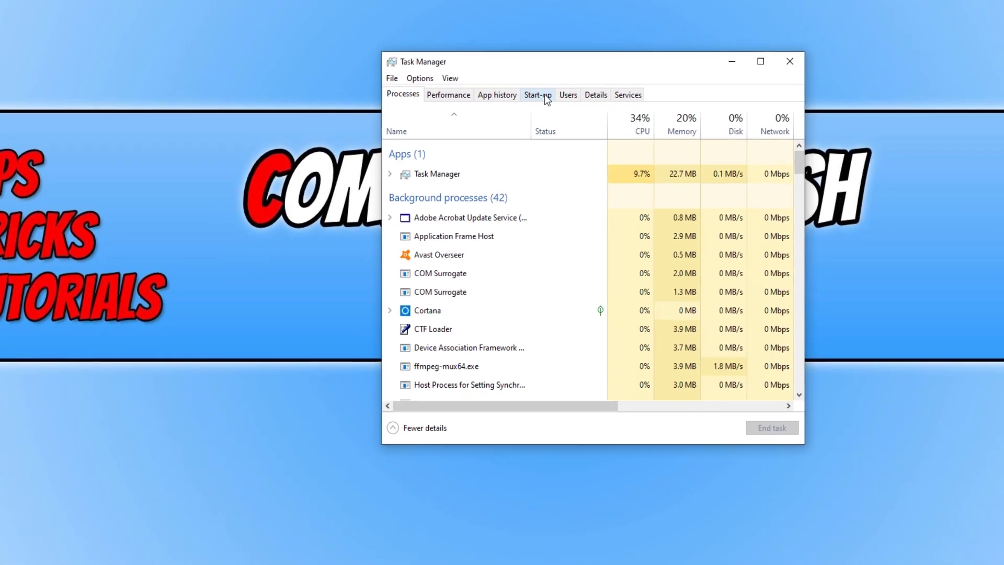
{"action": "left_click", "coordinate": [496, 132]}
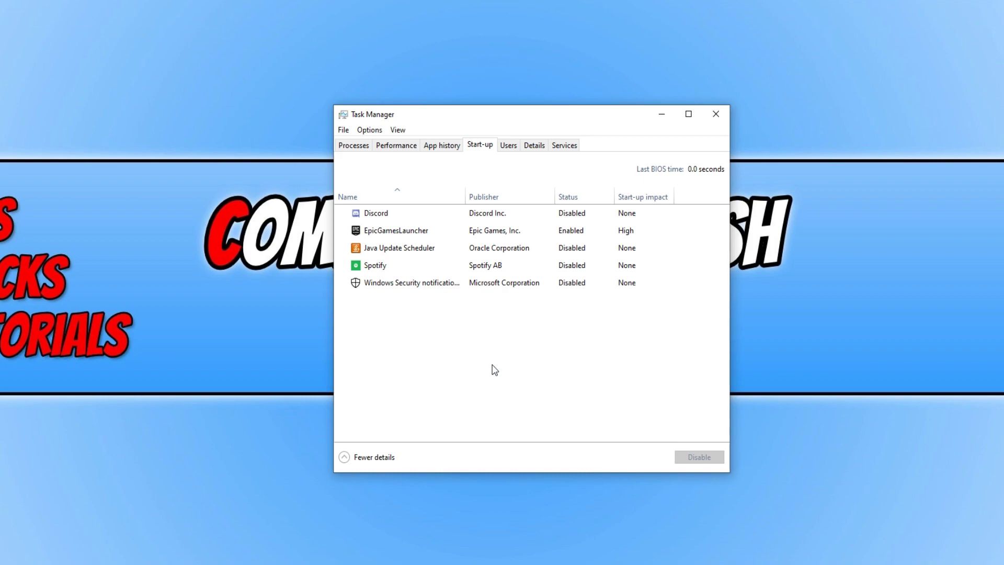
{"action": "right_click", "coordinate": [414, 234]}
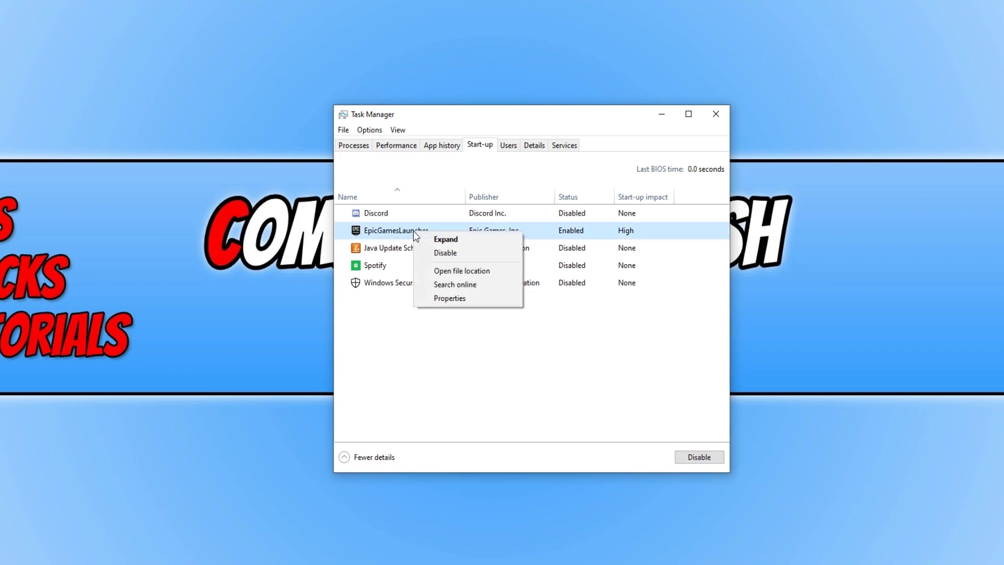
{"action": "left_click", "coordinate": [446, 255]}
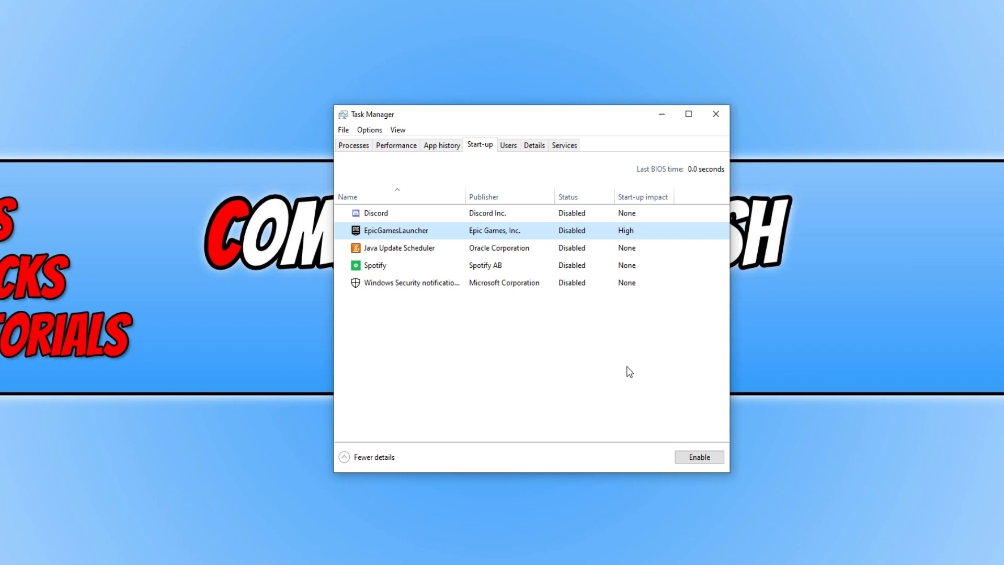
Step: End the Microsoft Office Click-to-Run background process in Task Manager
{"action": "left_click", "coordinate": [350, 149]}
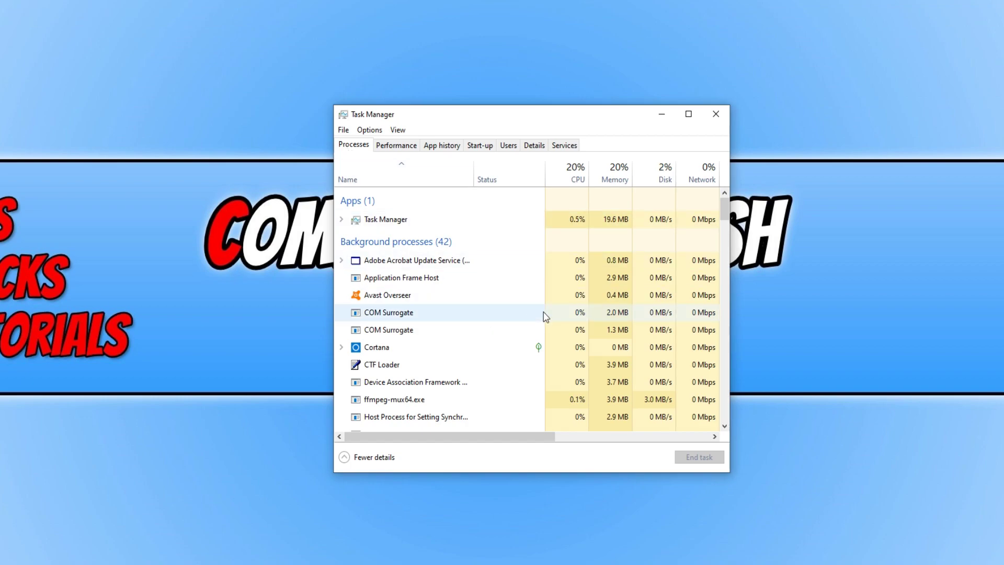
{"action": "scroll", "coordinate": [488, 343], "scroll_direction": "down", "scroll_amount": 1}
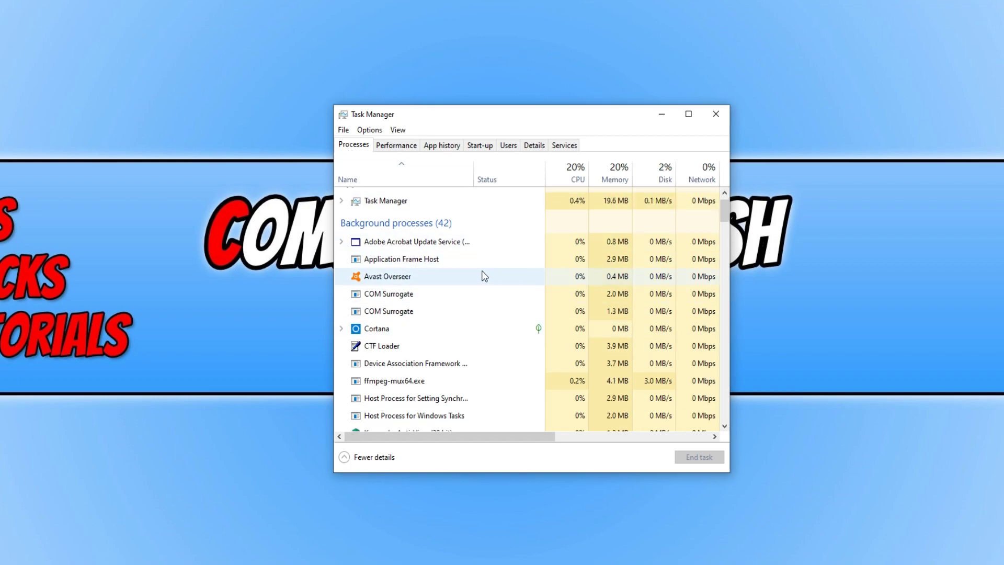
{"action": "scroll", "coordinate": [481, 278], "scroll_direction": "down", "scroll_amount": 4}
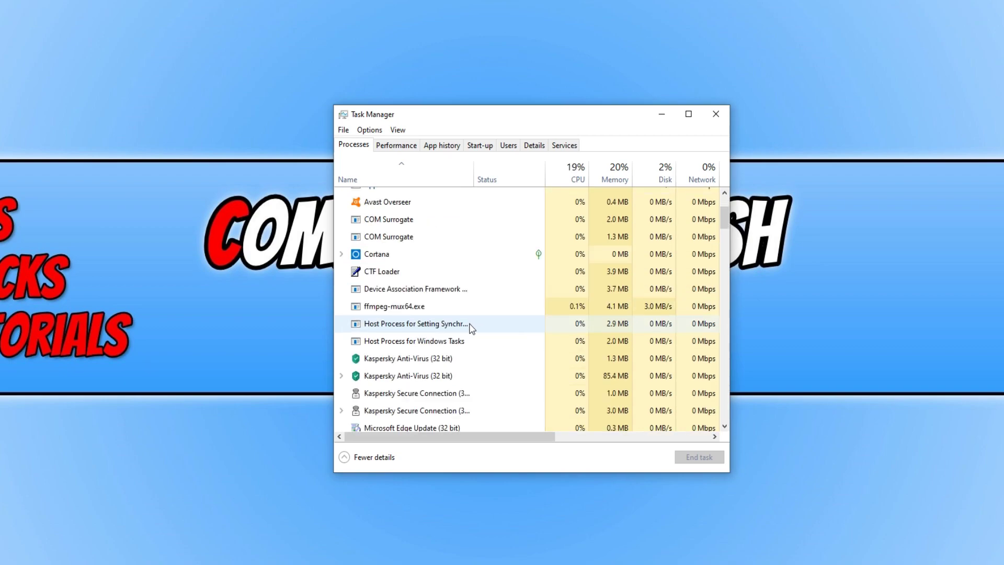
{"action": "scroll", "coordinate": [474, 327], "scroll_direction": "down", "scroll_amount": 3}
{"action": "scroll", "coordinate": [478, 334], "scroll_direction": "down", "scroll_amount": 1}
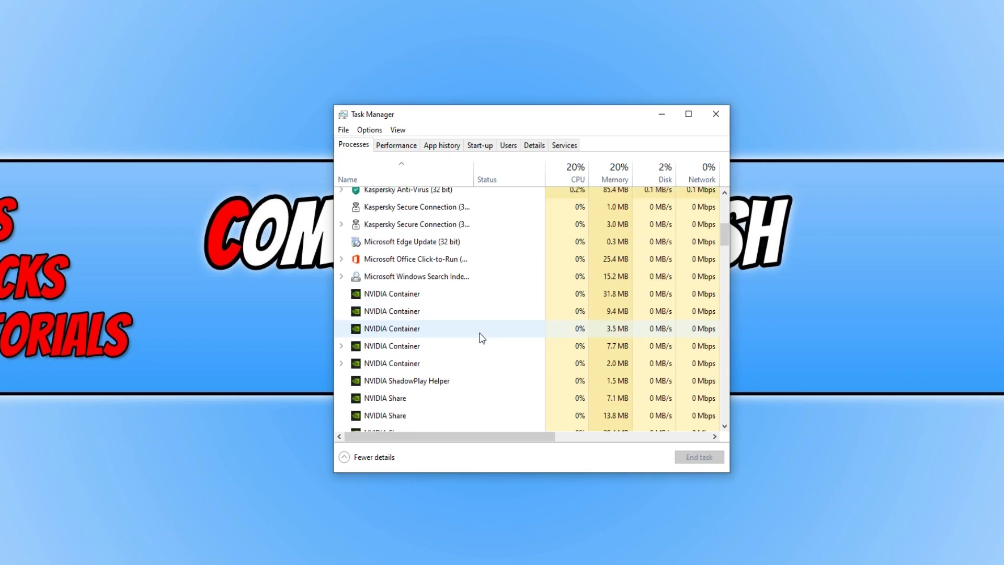
{"action": "left_click", "coordinate": [432, 244]}
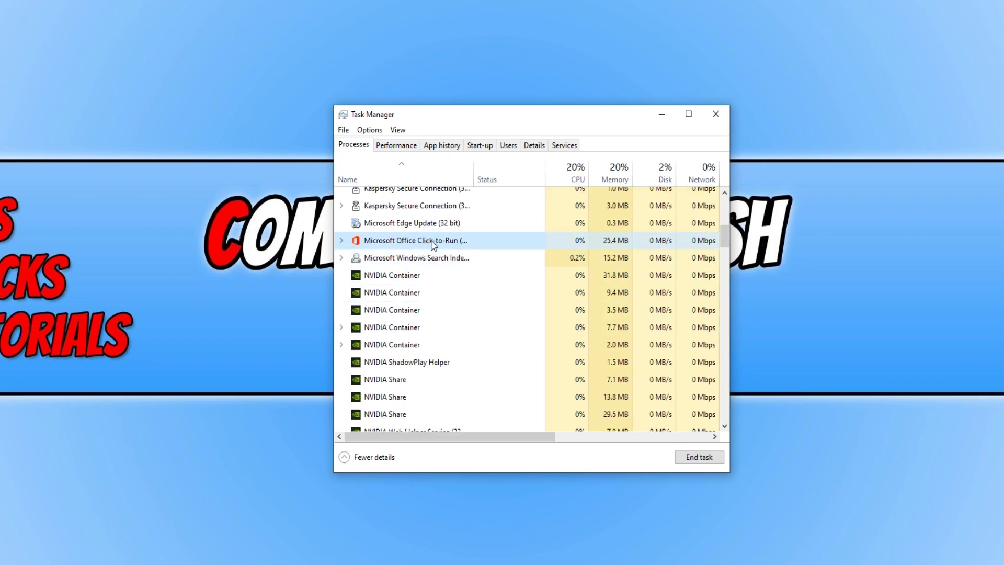
{"action": "left_click", "coordinate": [699, 457]}
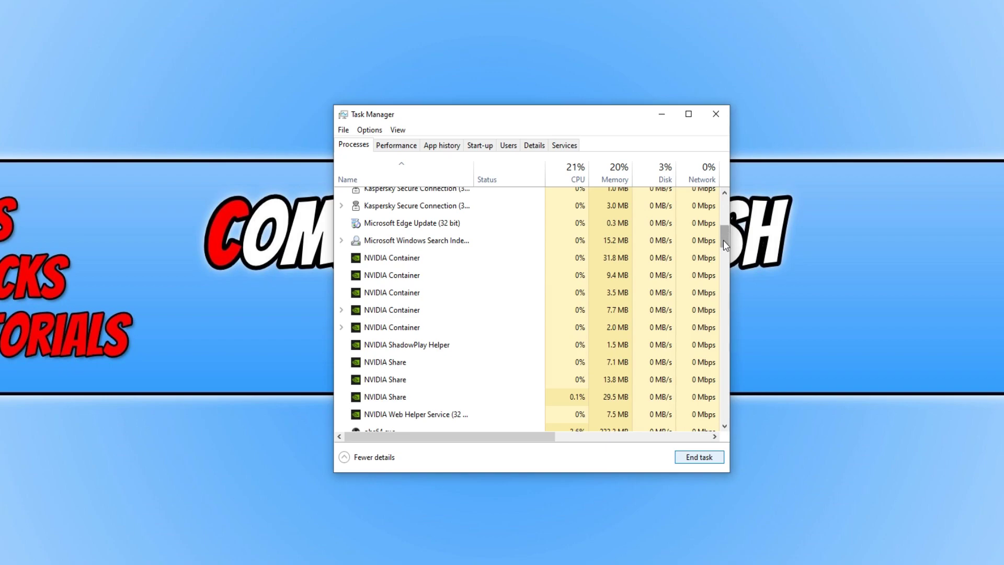
Step: End the OriginWebHelperService (32 bit) background process and close Task Manager
{"action": "left_click_drag", "start_coordinate": [725, 244], "coordinate": [723, 257]}
{"action": "left_click", "coordinate": [477, 267]}
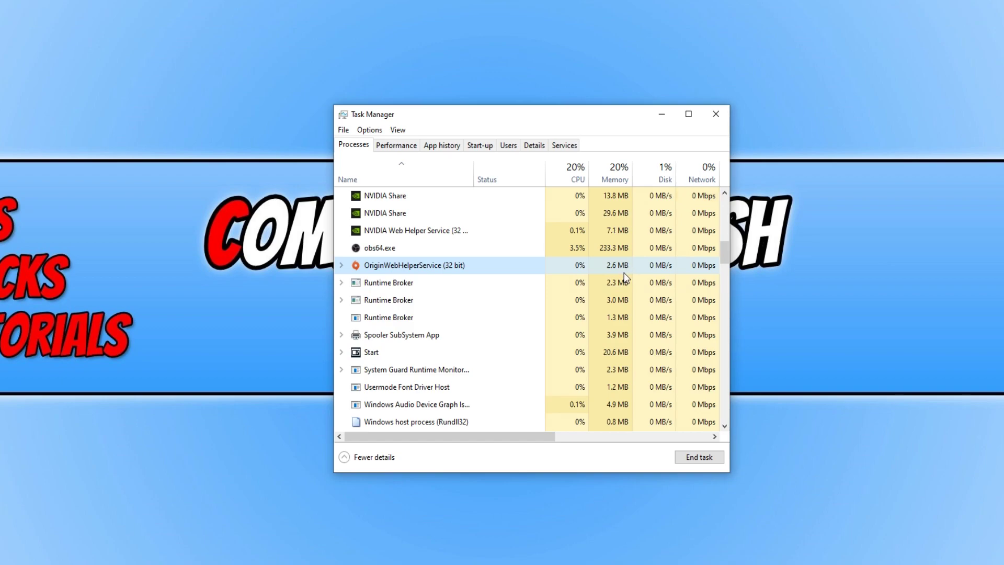
{"action": "left_click", "coordinate": [699, 458]}
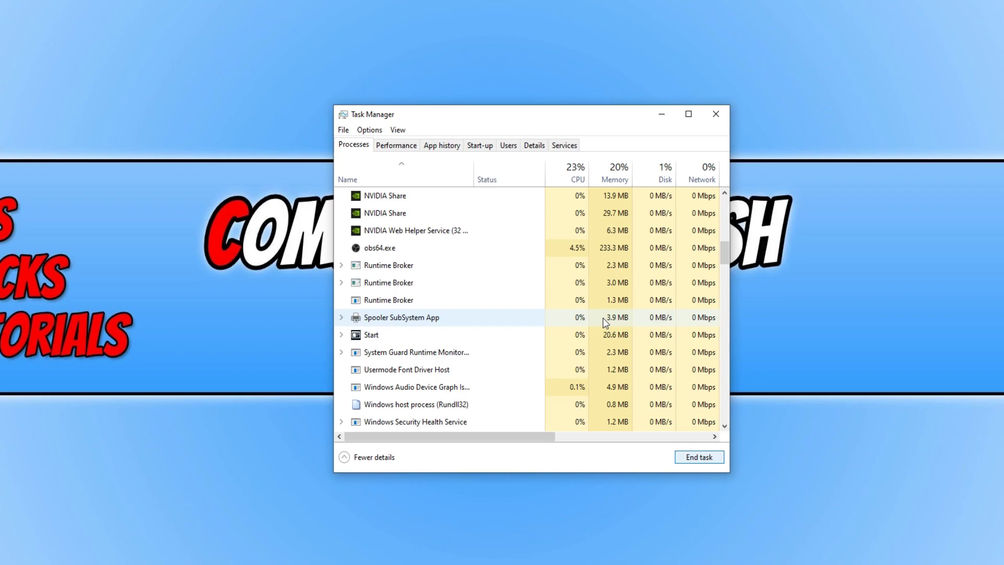
{"action": "left_click", "coordinate": [715, 115]}
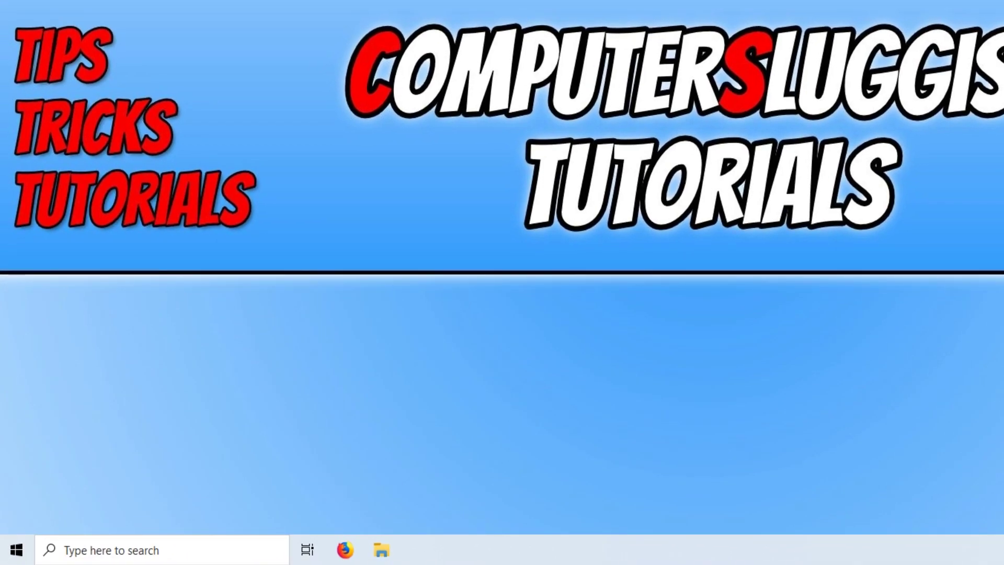
Step: Open the Windows Update settings to check which updates are available for the PC, and close them
{"action": "left_click", "coordinate": [160, 554]}
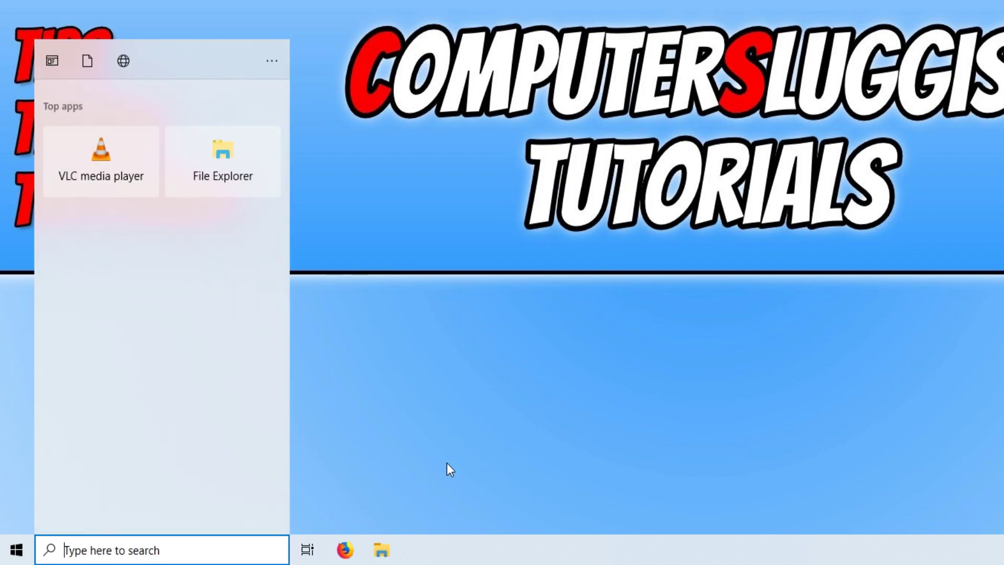
{"action": "type", "text": "chec"}
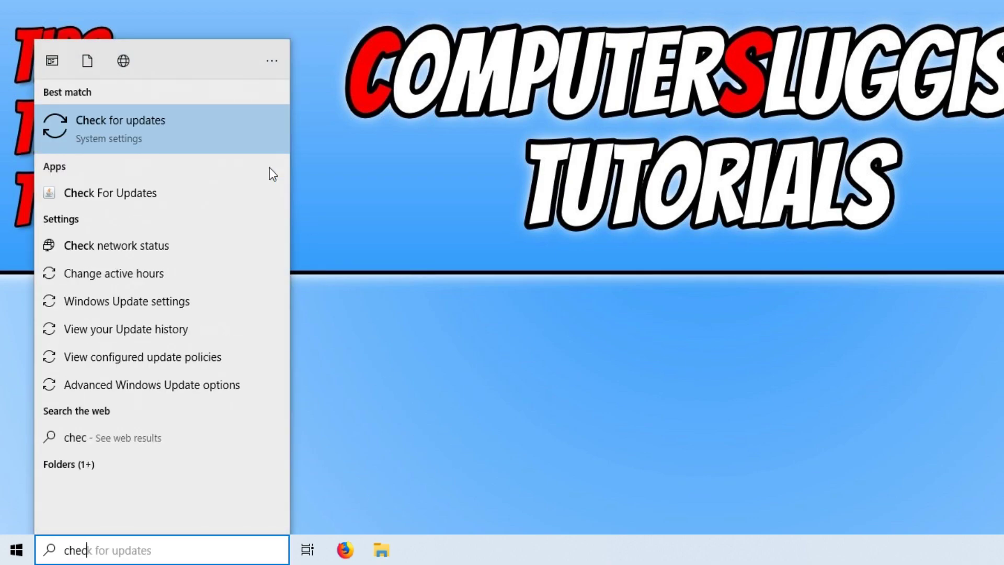
{"action": "left_click", "coordinate": [221, 125]}
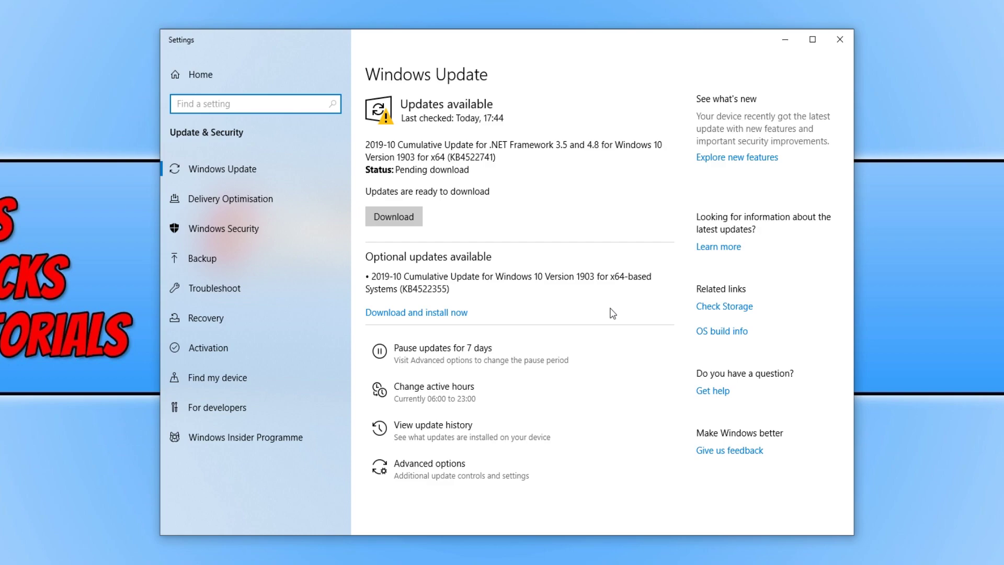
{"action": "left_click", "coordinate": [579, 280]}
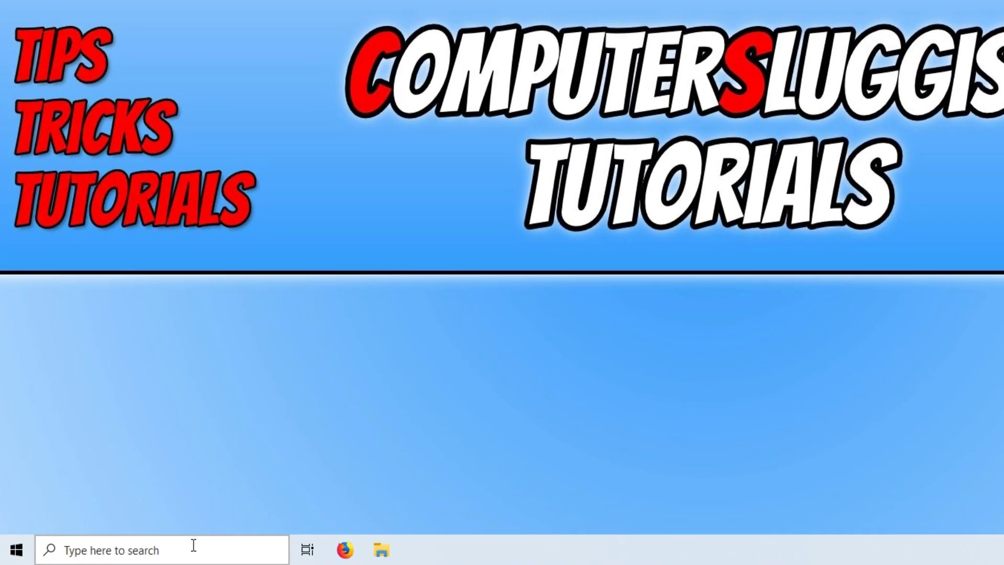
Step: Run dxdiag, examine the Display details of the graphics card and its drivers, and close the DirectX Diagnostic Tool
{"action": "left_click", "coordinate": [137, 552]}
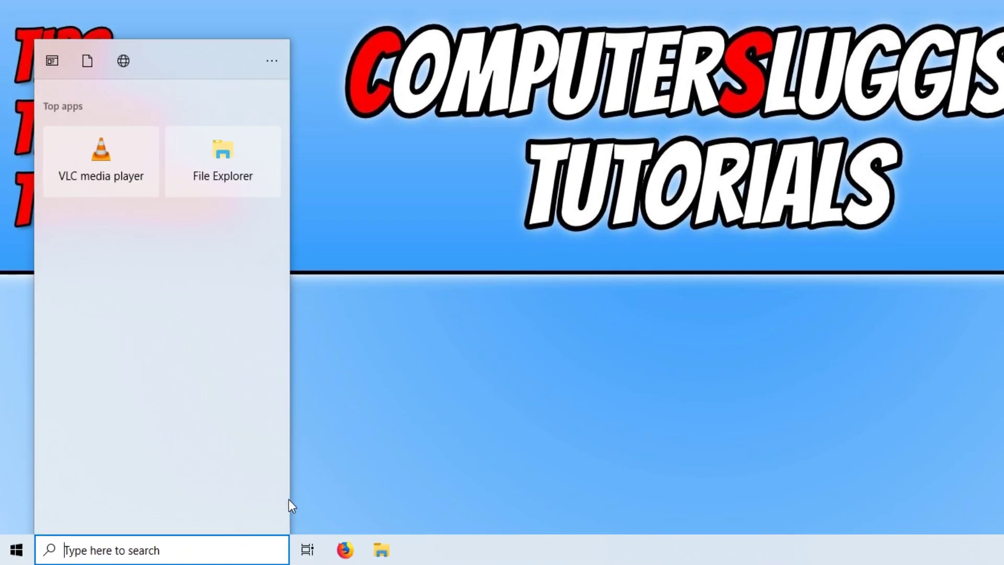
{"action": "type", "text": "dxdiag"}
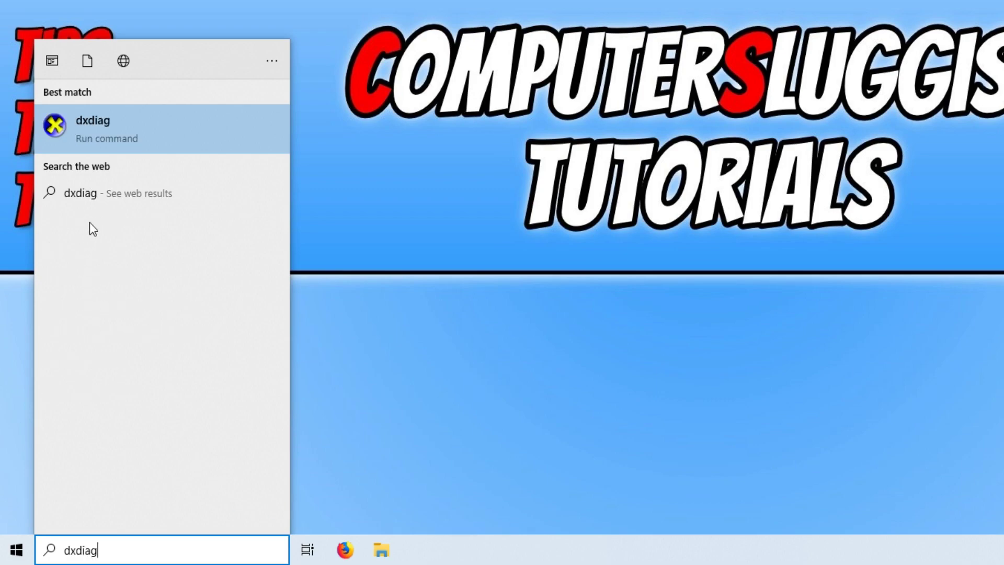
{"action": "left_click", "coordinate": [137, 142]}
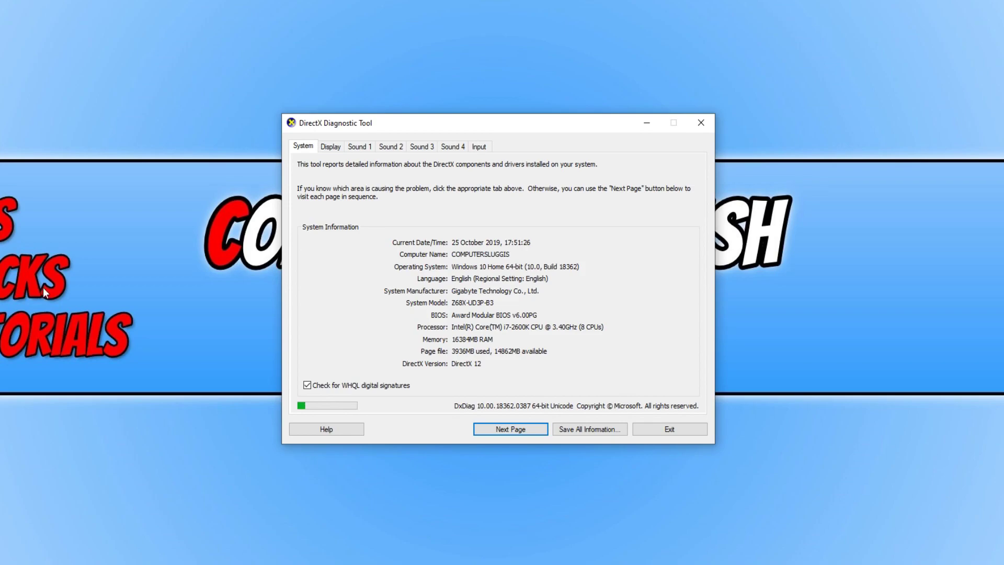
{"action": "left_click", "coordinate": [329, 146]}
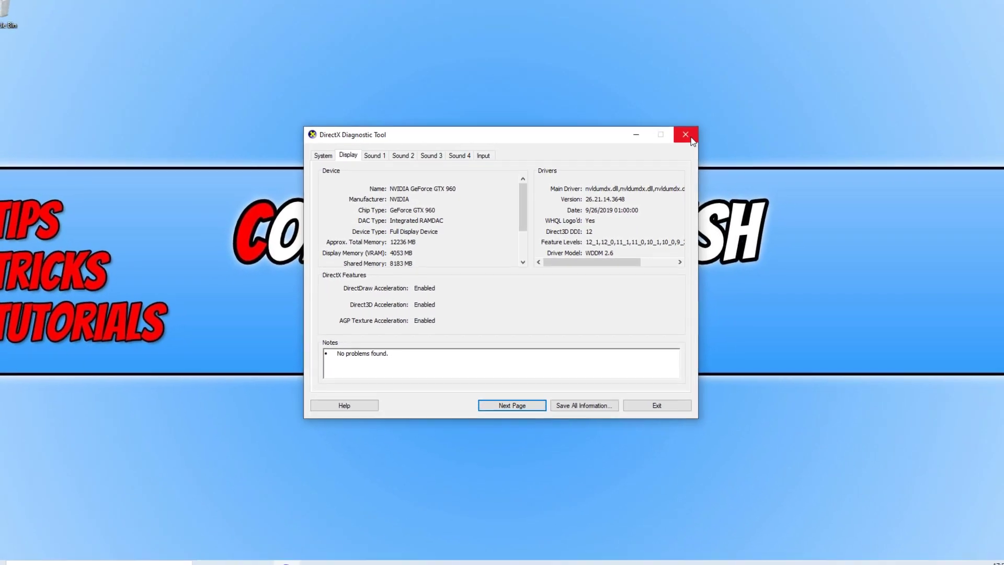
{"action": "left_click", "coordinate": [685, 142]}
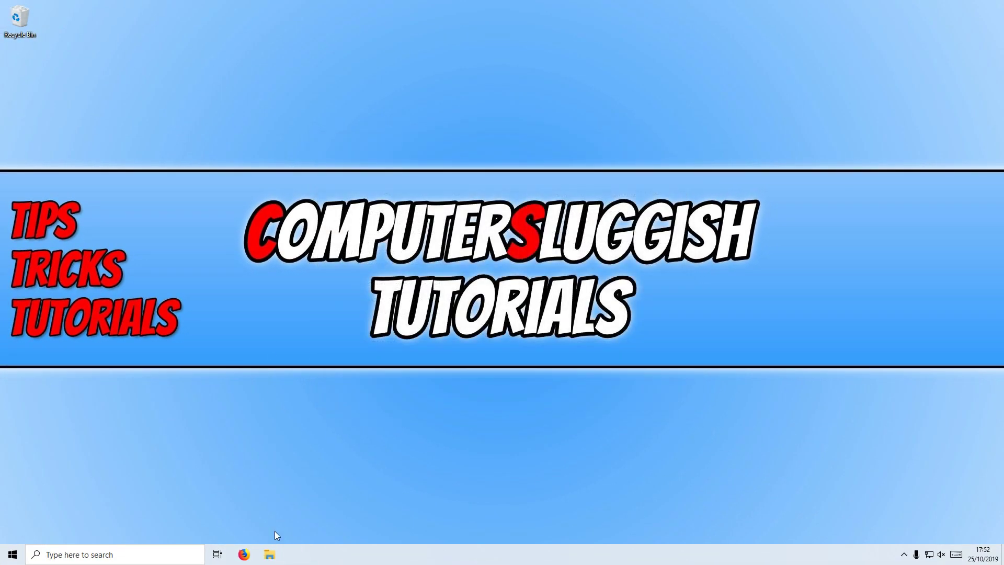
Step: Show the drives under This PC in File Explorer and open the properties of Local Disk (C:)
{"action": "left_click", "coordinate": [270, 555]}
{"action": "double_click", "coordinate": [440, 6]}
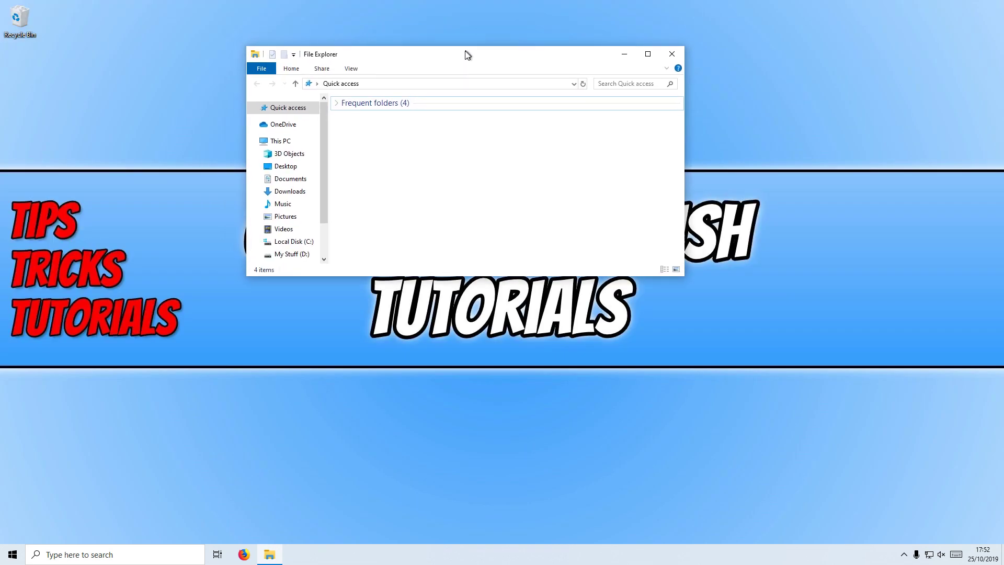
{"action": "left_click_drag", "start_coordinate": [647, 265], "coordinate": [698, 397]}
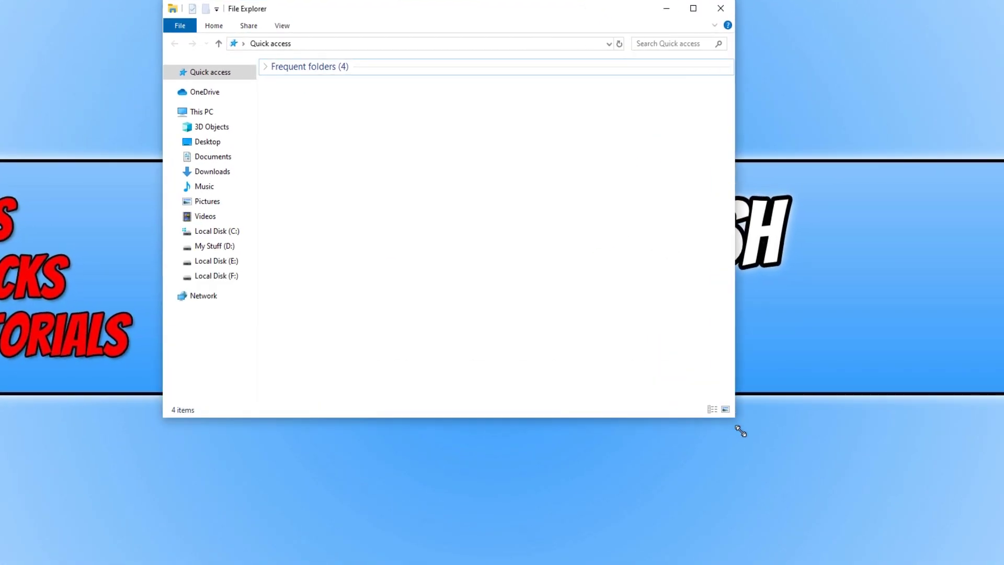
{"action": "left_click", "coordinate": [204, 111]}
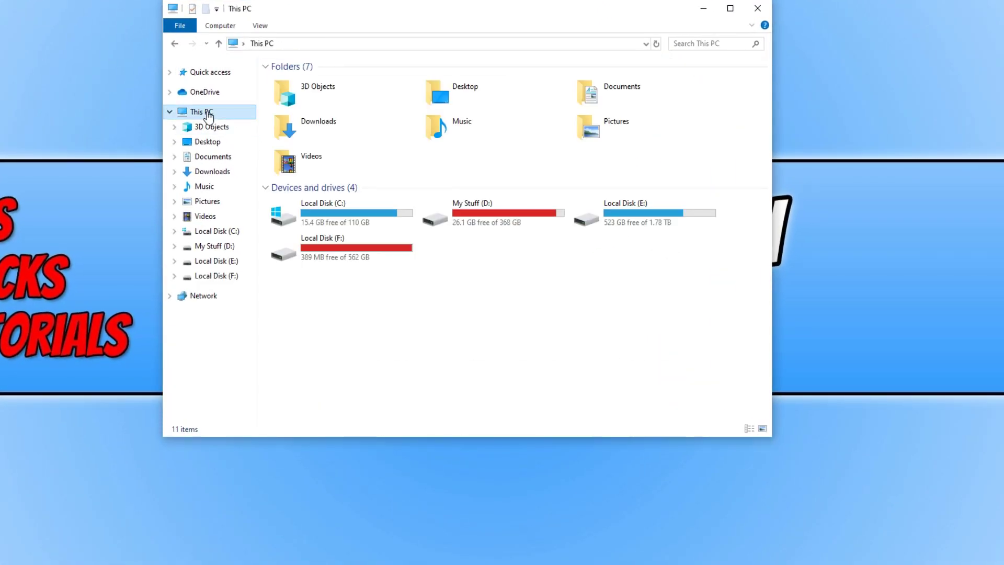
{"action": "right_click", "coordinate": [341, 211]}
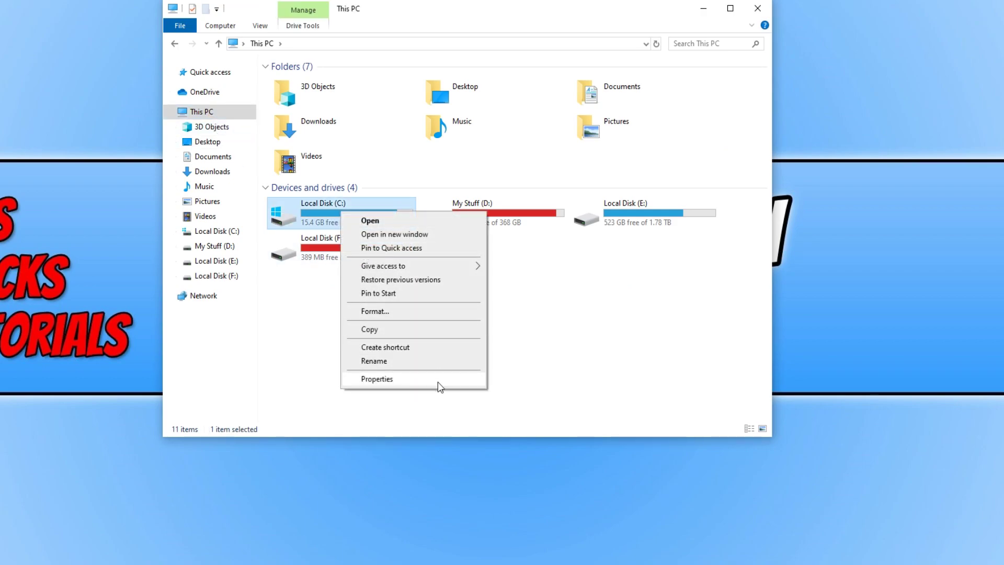
{"action": "left_click", "coordinate": [439, 381]}
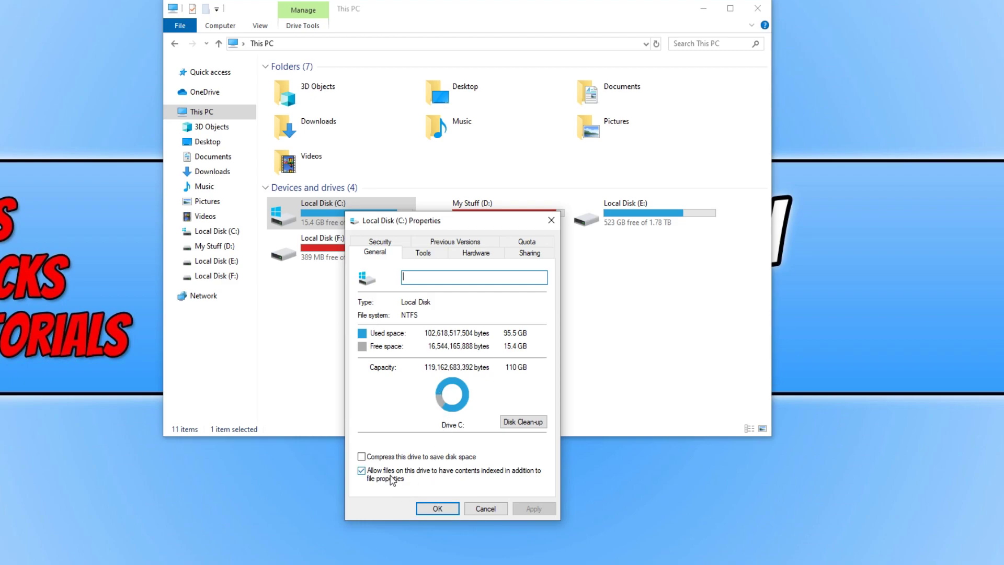
Step: Disable content indexing for files on drive C: and apply the change to its subfolders and files
{"action": "left_click", "coordinate": [406, 476]}
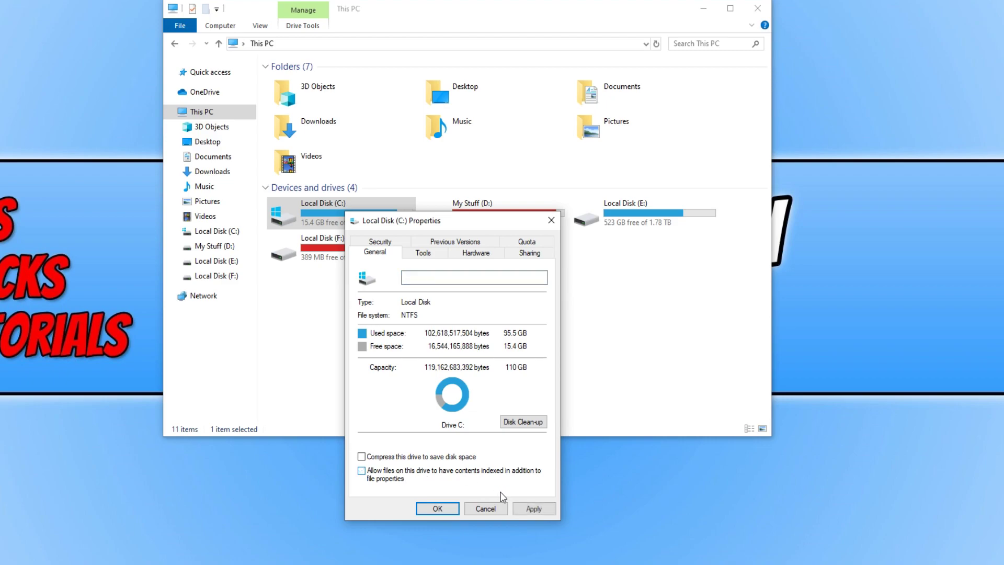
{"action": "left_click", "coordinate": [536, 508]}
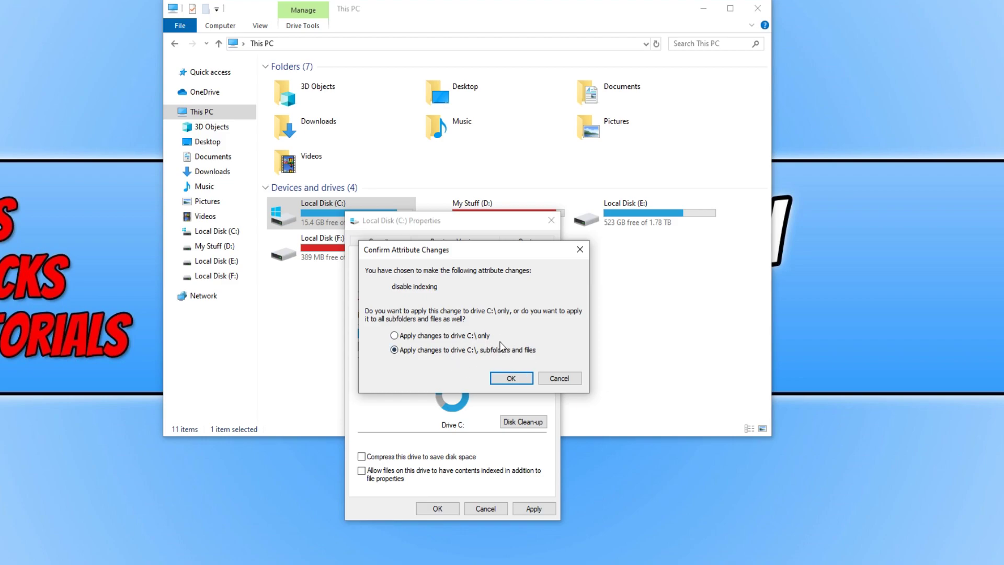
{"action": "left_click", "coordinate": [511, 378]}
{"action": "left_click", "coordinate": [527, 310]}
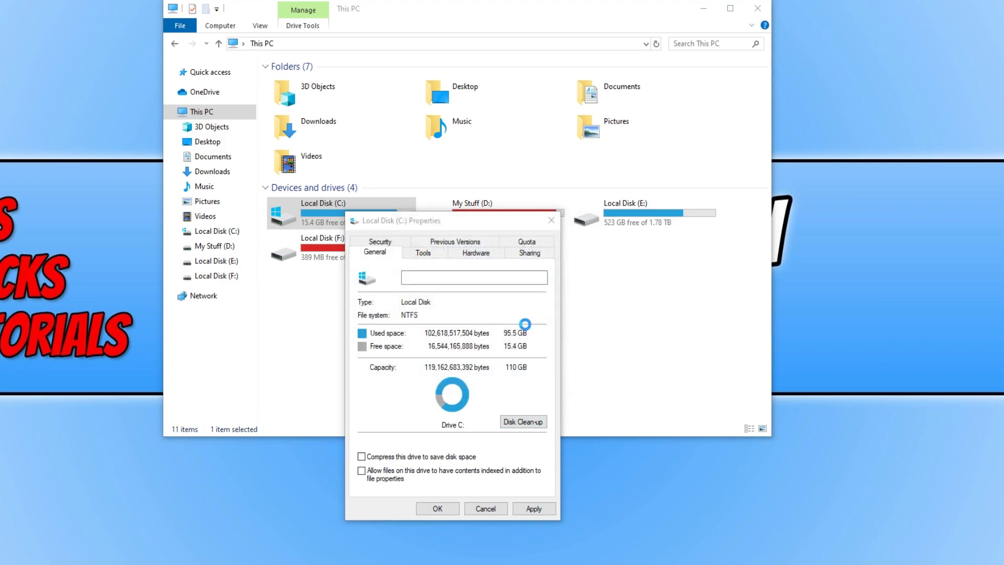
{"action": "left_click", "coordinate": [491, 359]}
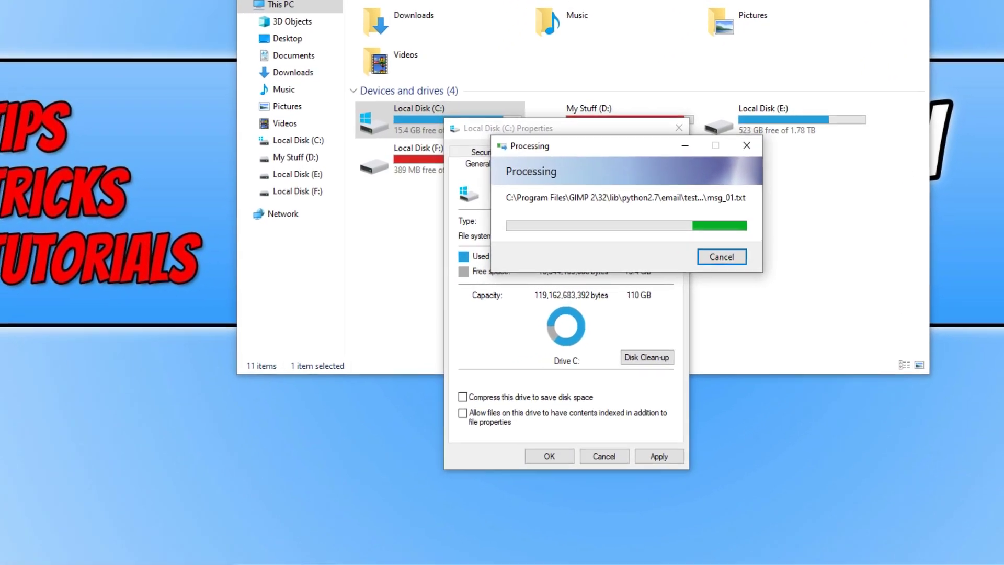
Step: Remove the Microsoft Office Office16 Visio folder and Internet Explorer History from the indexed locations in Indexing Options
{"action": "left_click", "coordinate": [264, 549]}
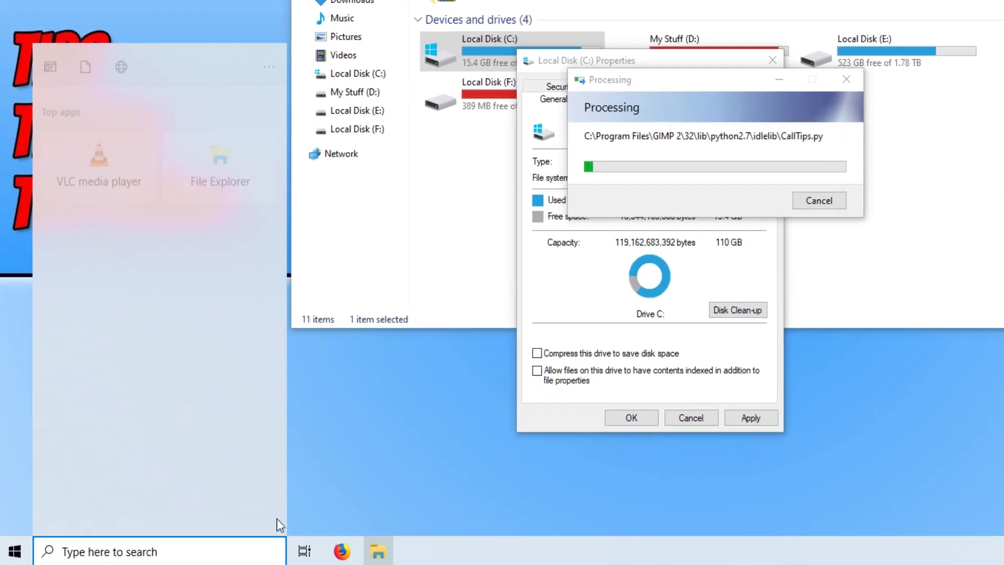
{"action": "type", "text": "index"}
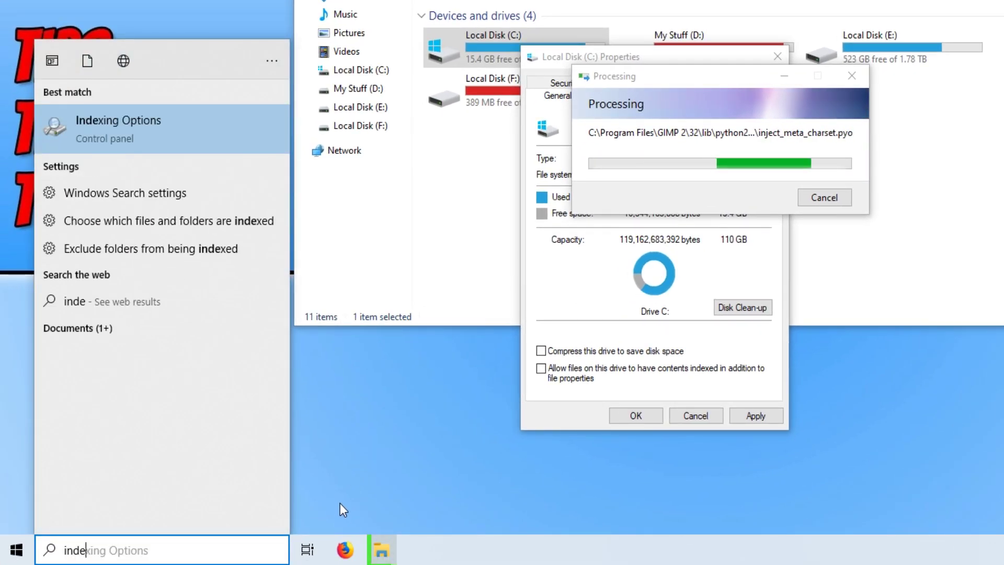
{"action": "left_click", "coordinate": [201, 131]}
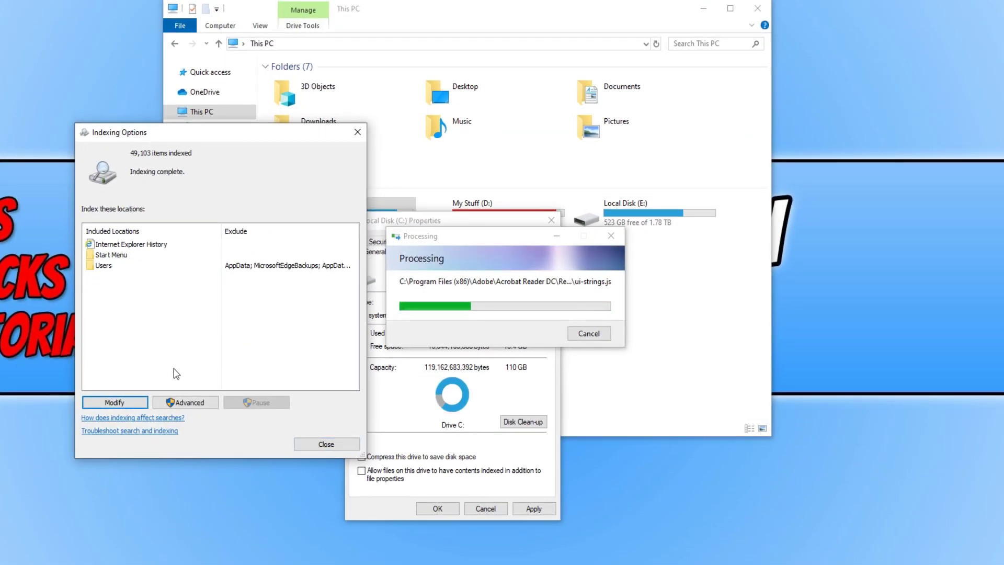
{"action": "left_click", "coordinate": [125, 405]}
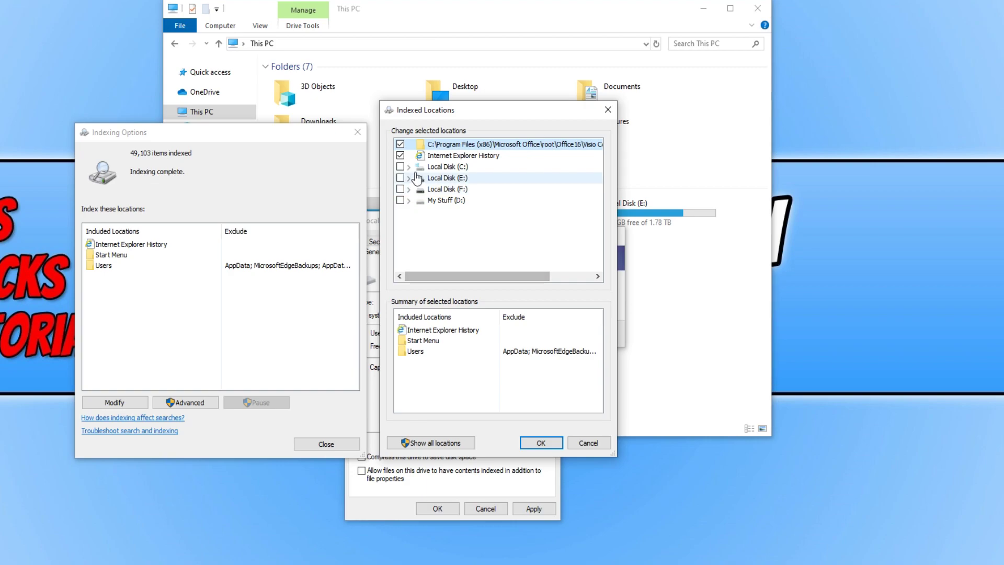
{"action": "left_click", "coordinate": [400, 144]}
{"action": "left_click", "coordinate": [401, 155]}
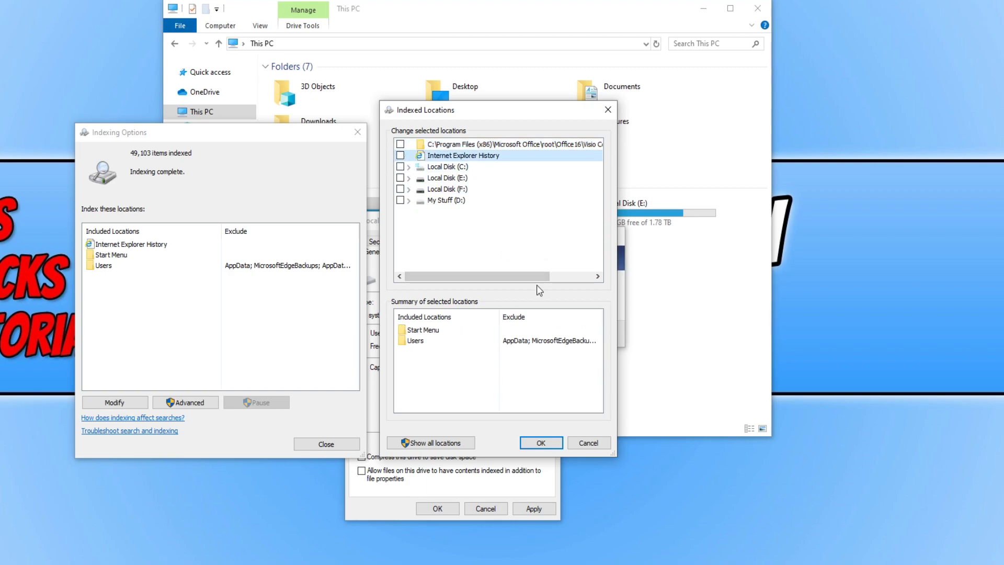
{"action": "left_click", "coordinate": [547, 444]}
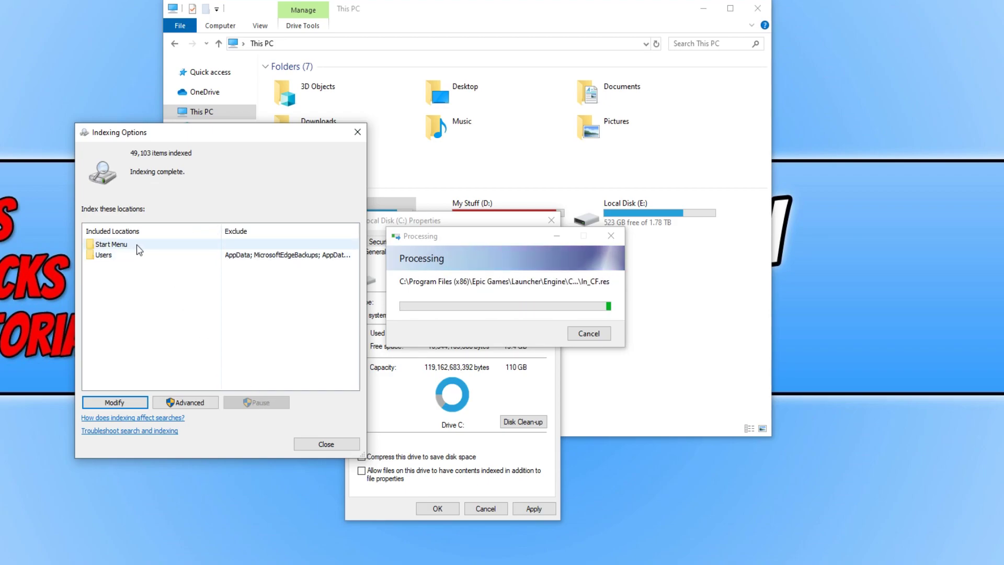
{"action": "left_click_drag", "start_coordinate": [221, 229], "coordinate": [195, 227]}
{"action": "left_click", "coordinate": [196, 244]}
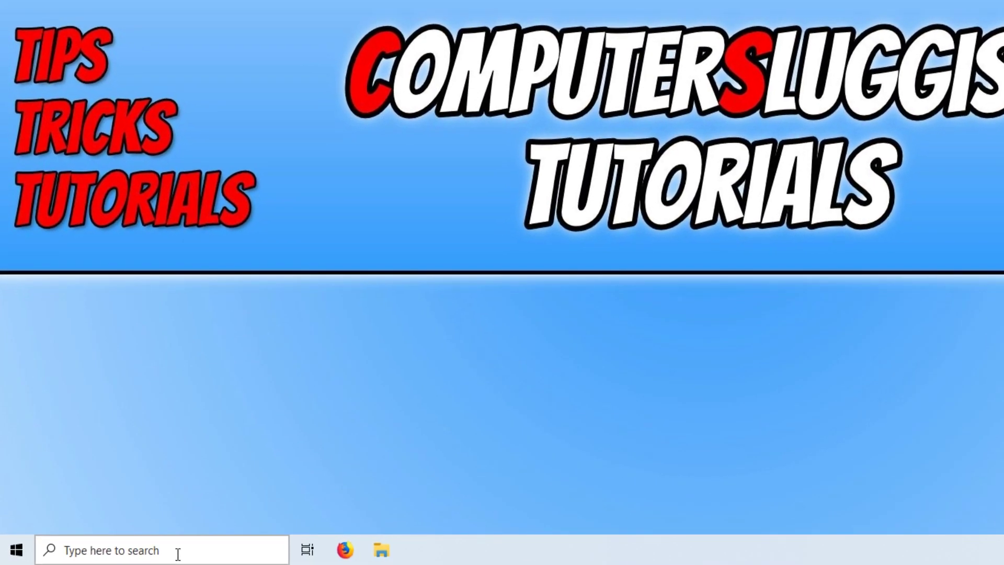
Step: Open the advanced system settings from the System page of Control Panel
{"action": "left_click", "coordinate": [177, 553]}
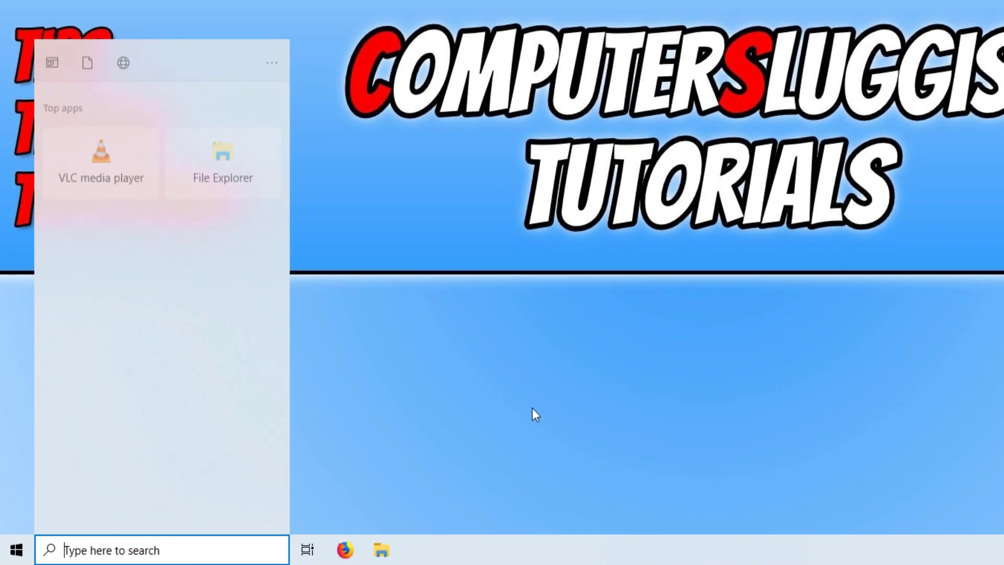
{"action": "type", "text": "control"}
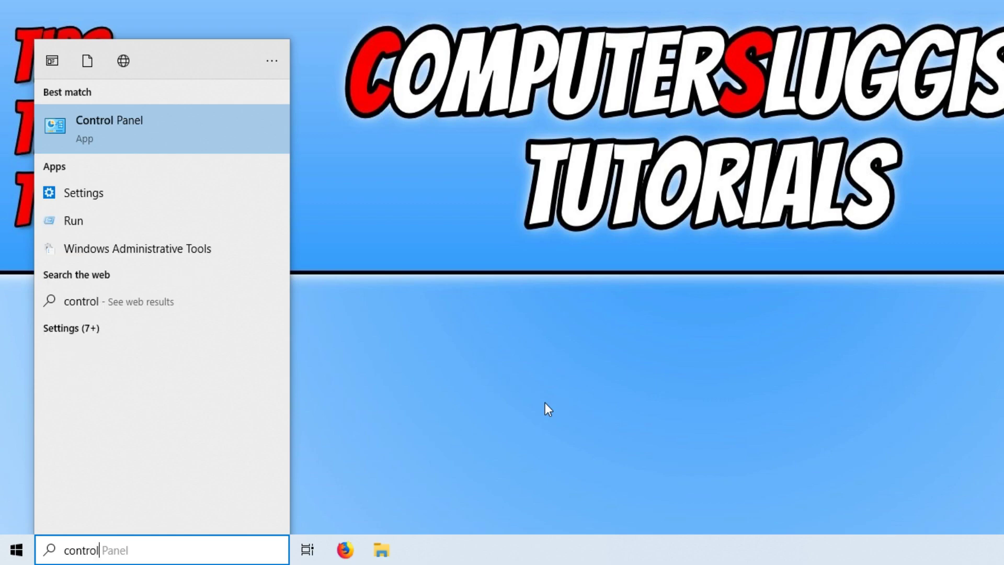
{"action": "left_click", "coordinate": [179, 108]}
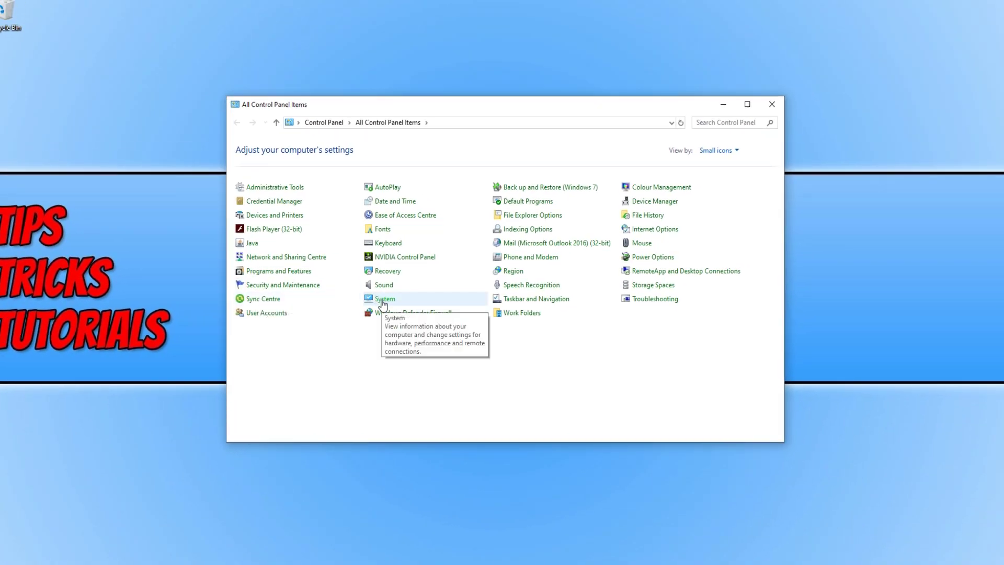
{"action": "left_click", "coordinate": [384, 299]}
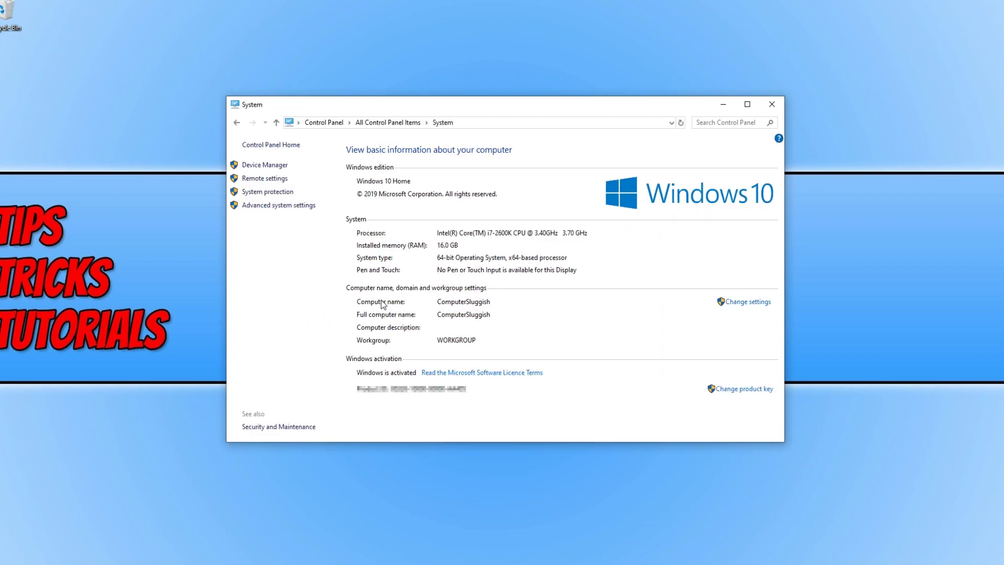
{"action": "left_click", "coordinate": [294, 207]}
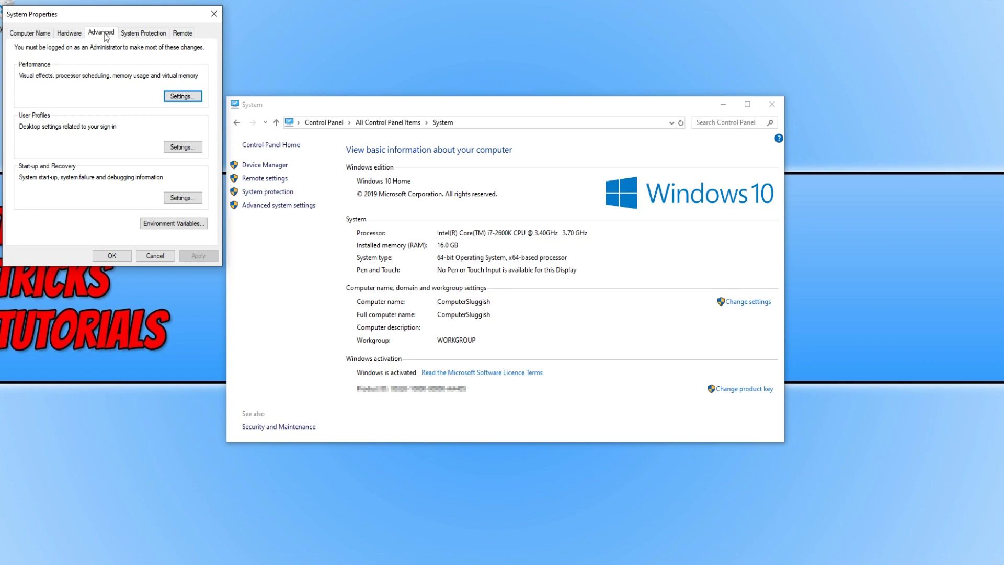
Step: Set the Windows visual effects to Adjust for best performance, apply the change and close System Properties
{"action": "left_click", "coordinate": [181, 96]}
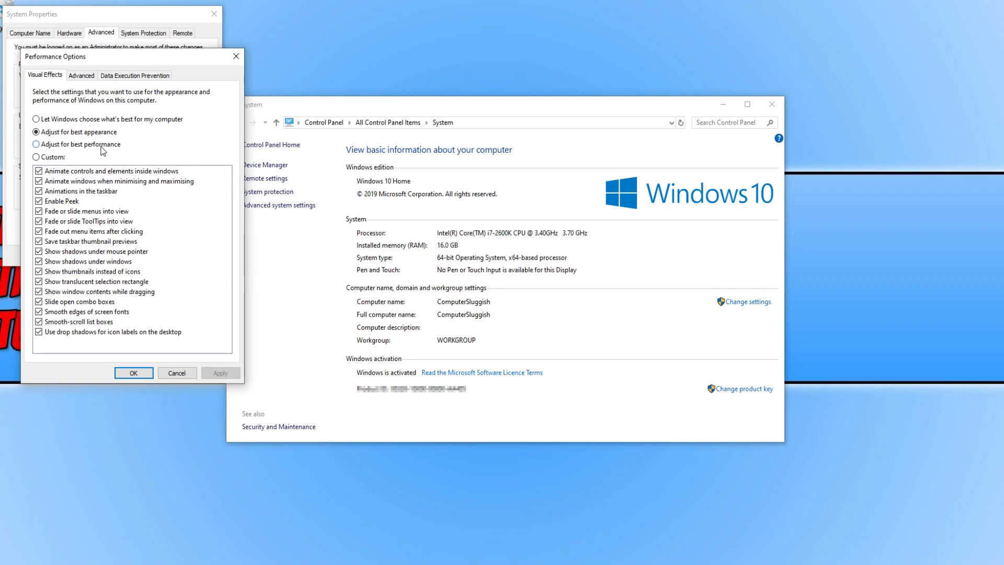
{"action": "left_click", "coordinate": [220, 373]}
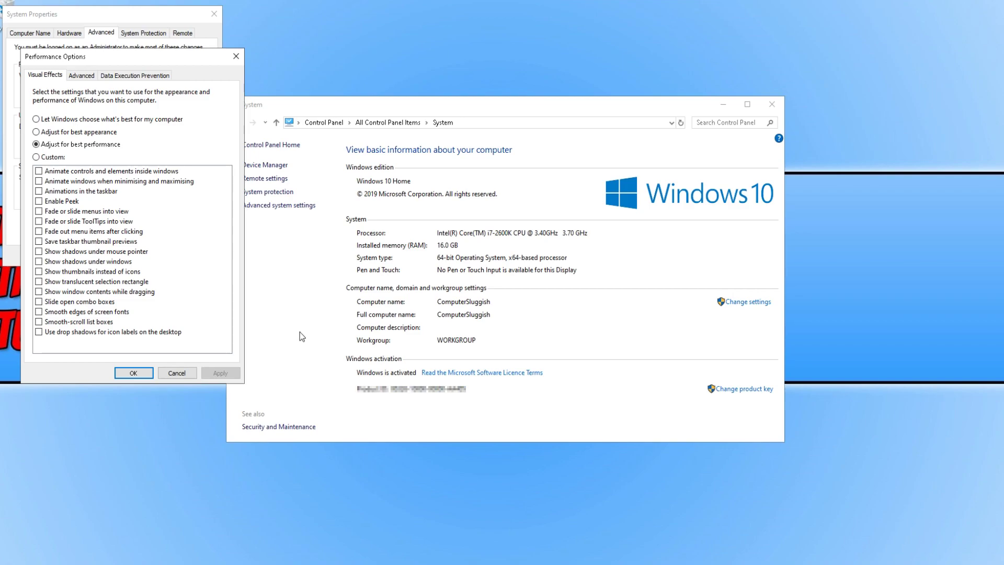
{"action": "left_click", "coordinate": [133, 373]}
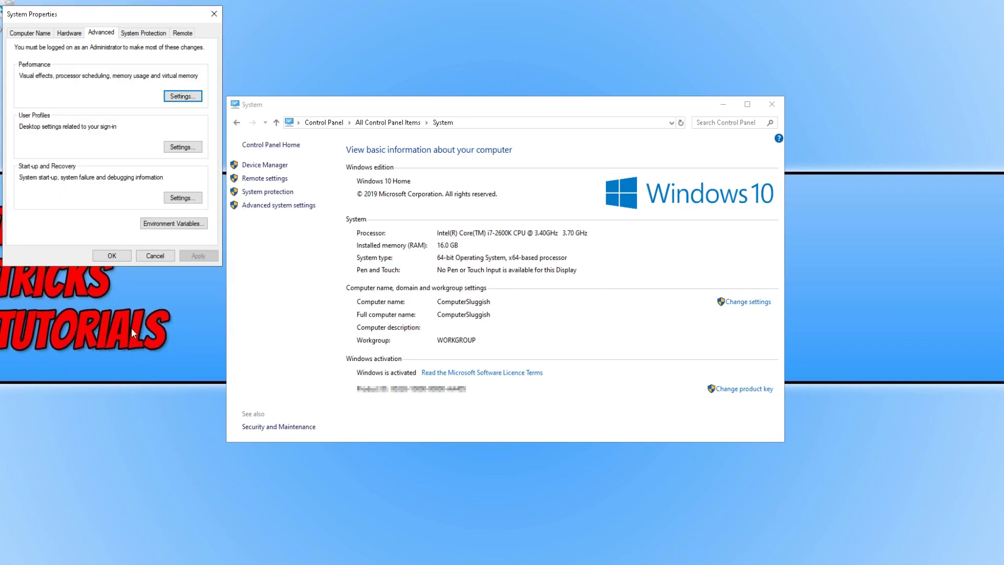
{"action": "left_click", "coordinate": [113, 255]}
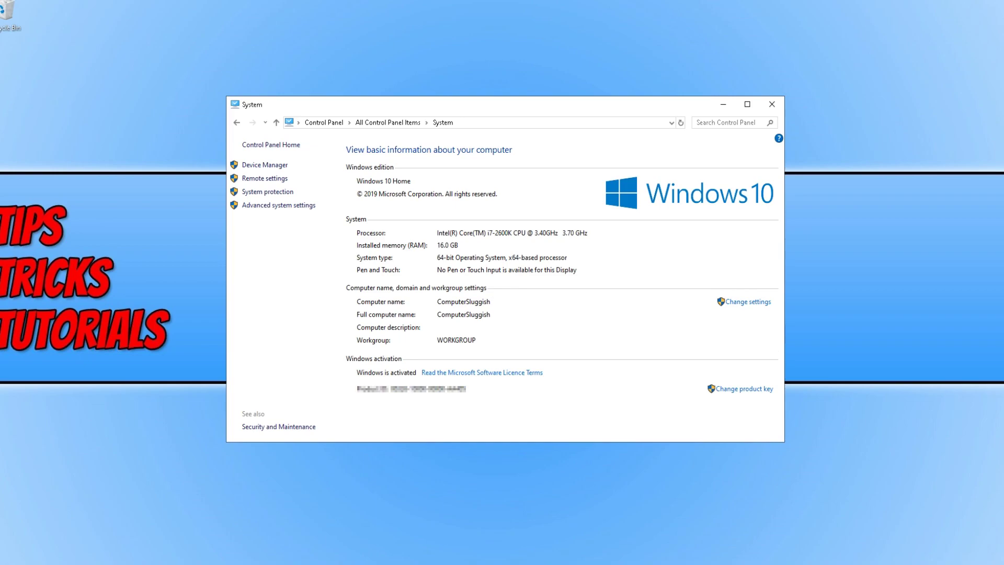
Step: Open the Power & sleep settings and go to the additional power settings
{"action": "key", "text": "super"}
{"action": "type", "text": "powe"}
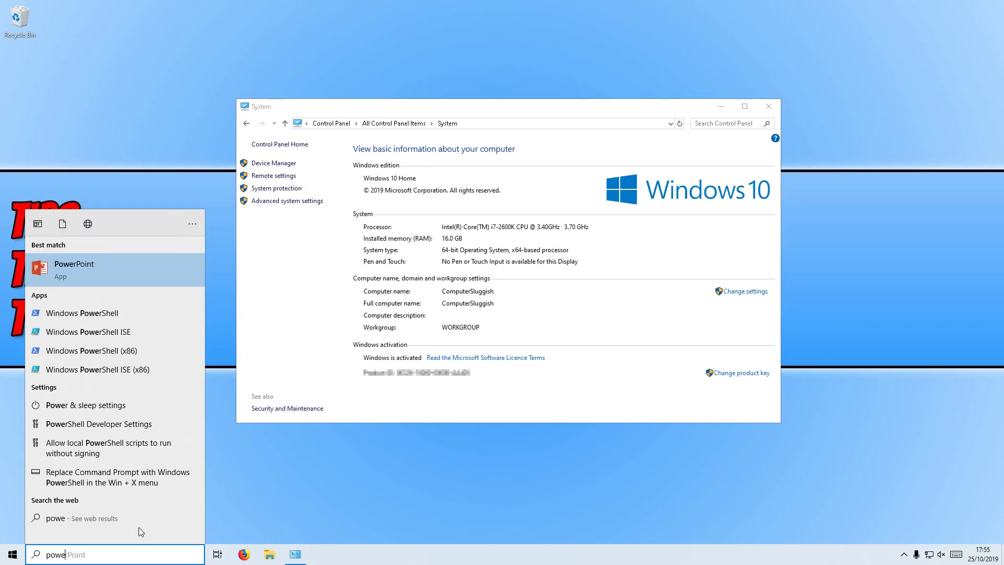
{"action": "type", "text": "r"}
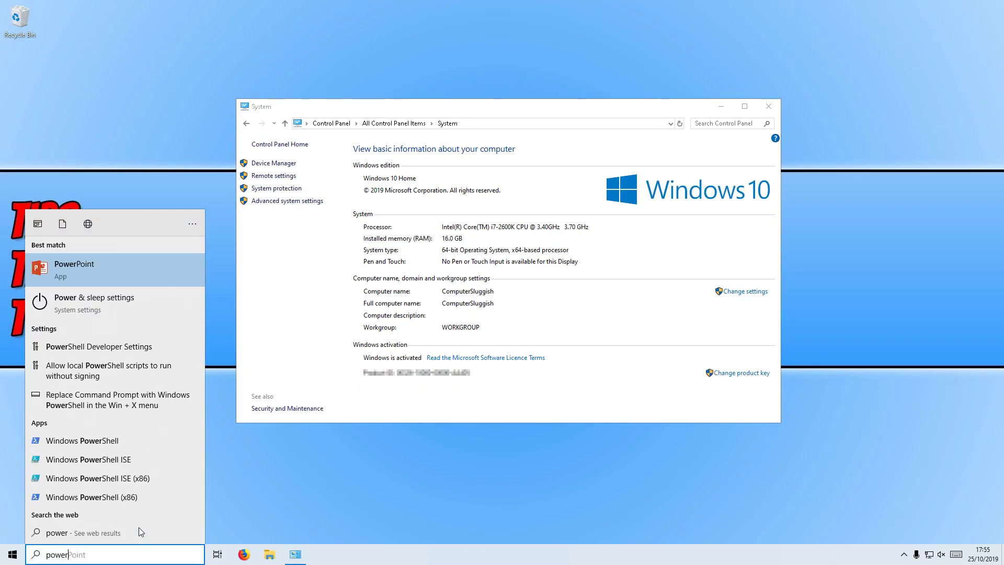
{"action": "left_click", "coordinate": [114, 312]}
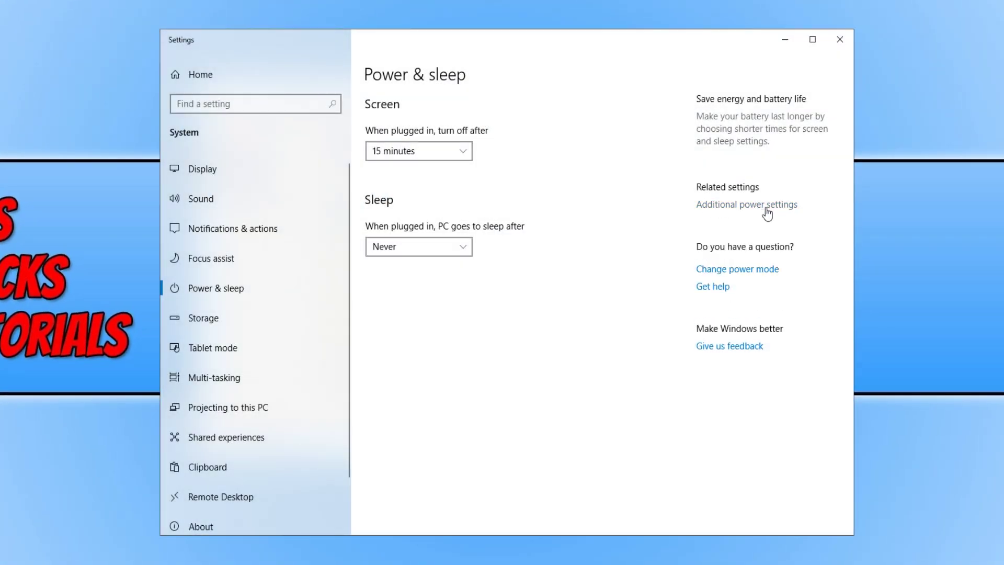
{"action": "left_click", "coordinate": [775, 205]}
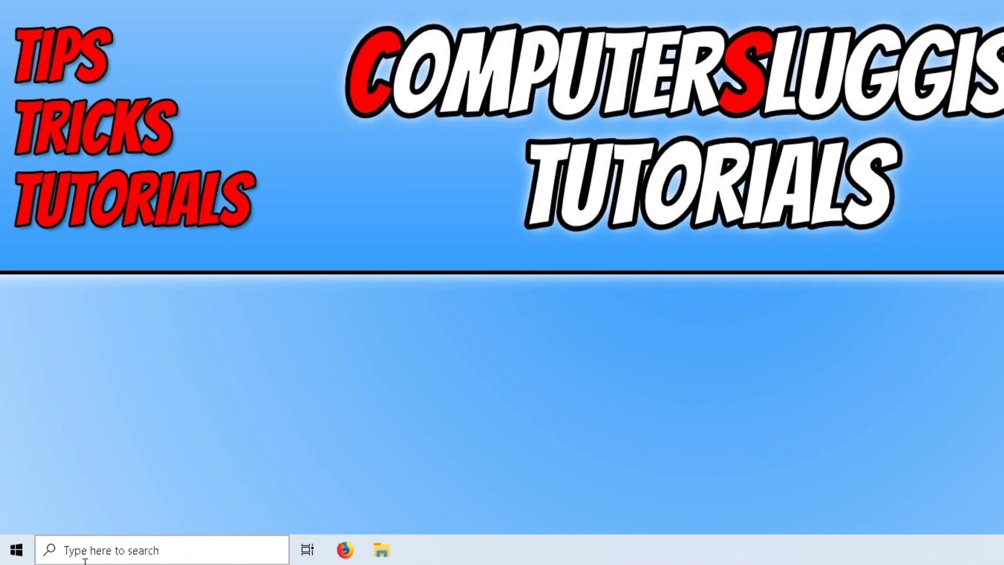
Step: Search Windows for "game" and open the Game Mode settings
{"action": "left_click", "coordinate": [85, 552]}
{"action": "type", "text": "game"}
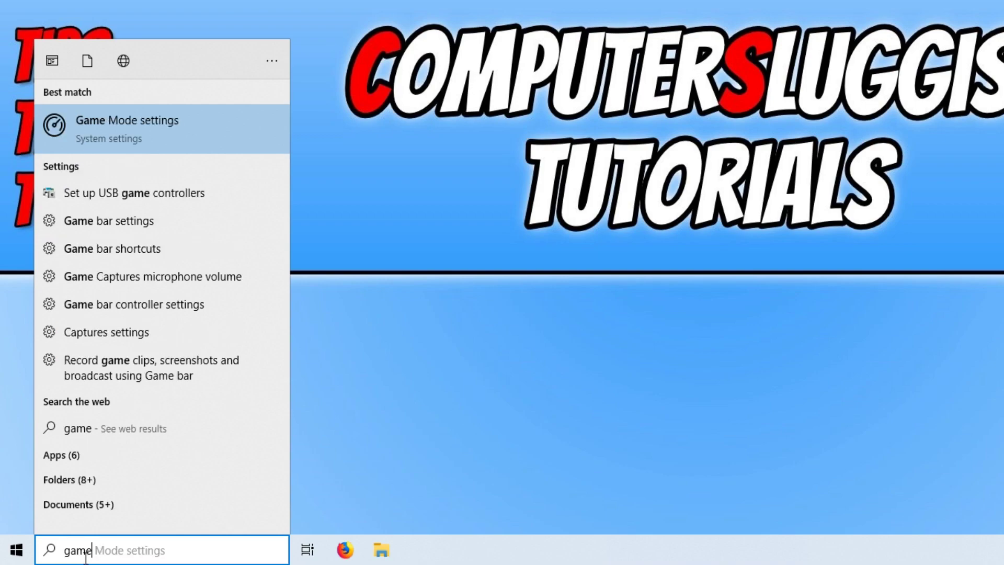
{"action": "left_click", "coordinate": [200, 133]}
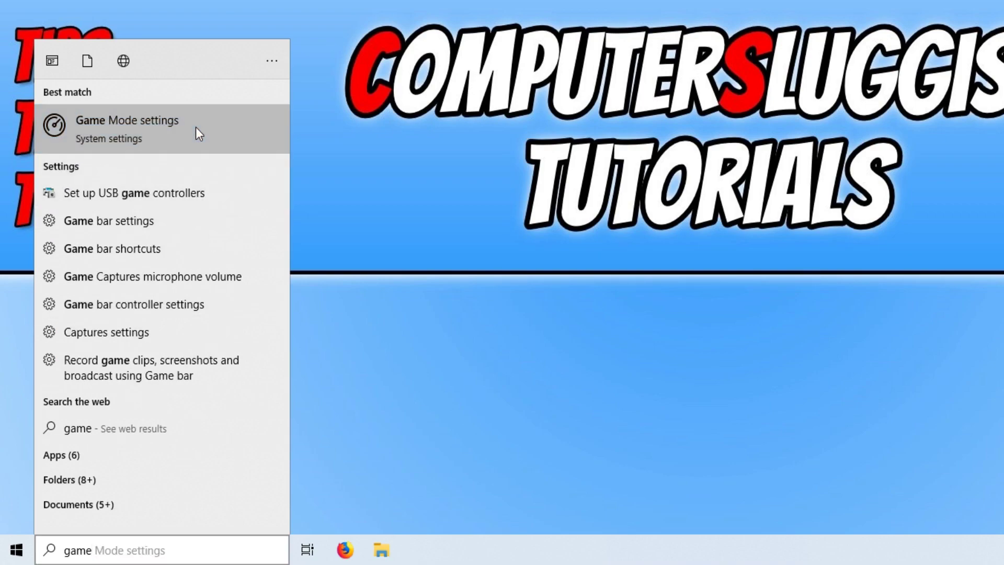